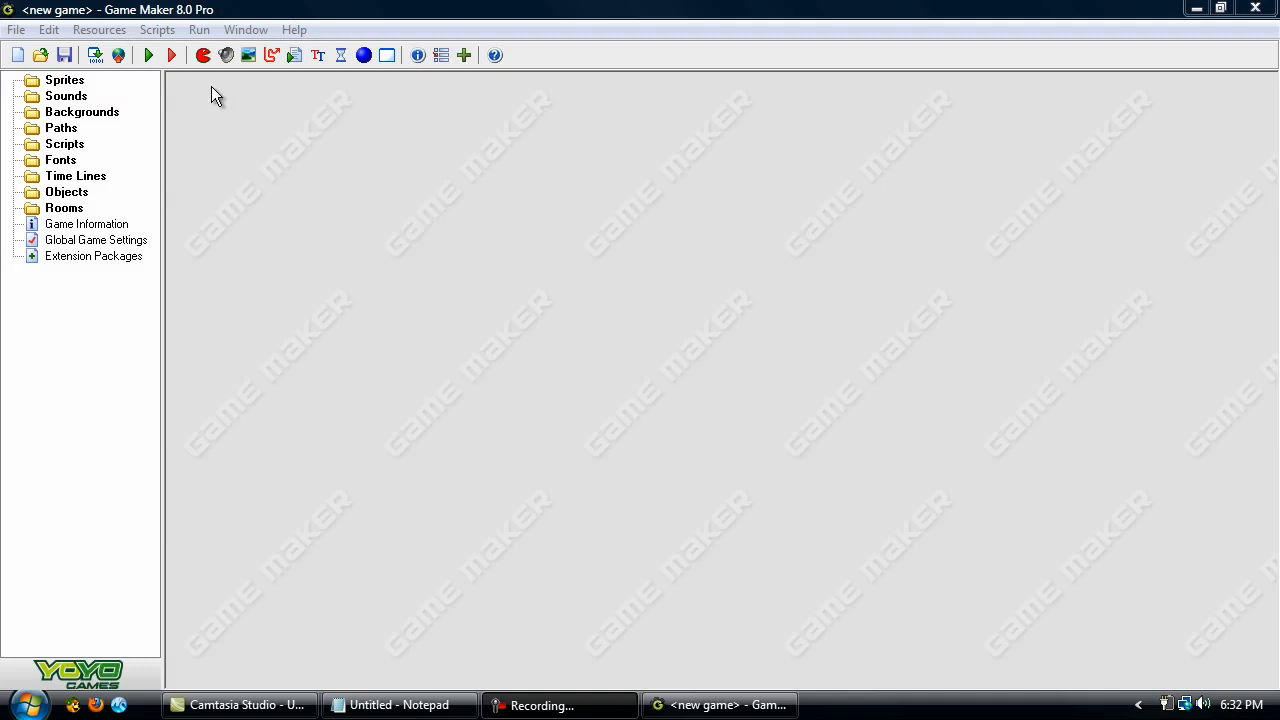
Step: Create a sprite from the explorer_jumpright image and name it spr_Man
{"action": "right_click", "coordinate": [86, 83]}
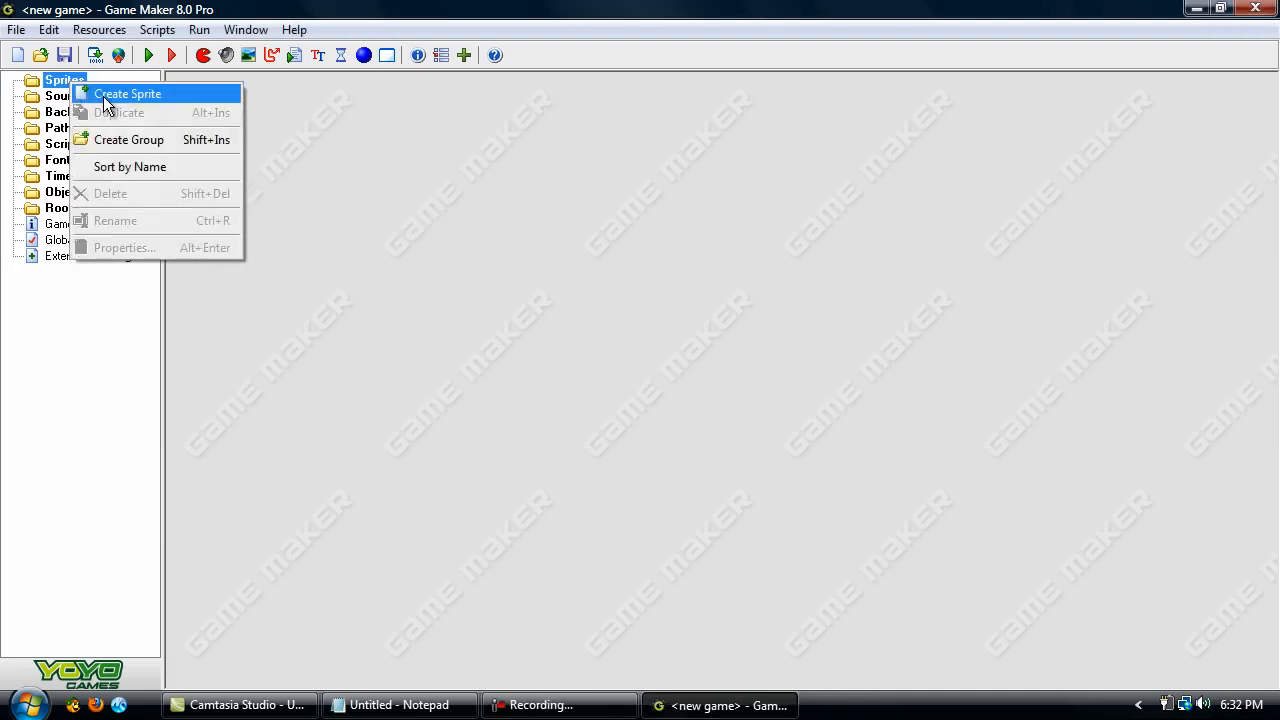
{"action": "left_click", "coordinate": [103, 94]}
{"action": "left_click", "coordinate": [326, 178]}
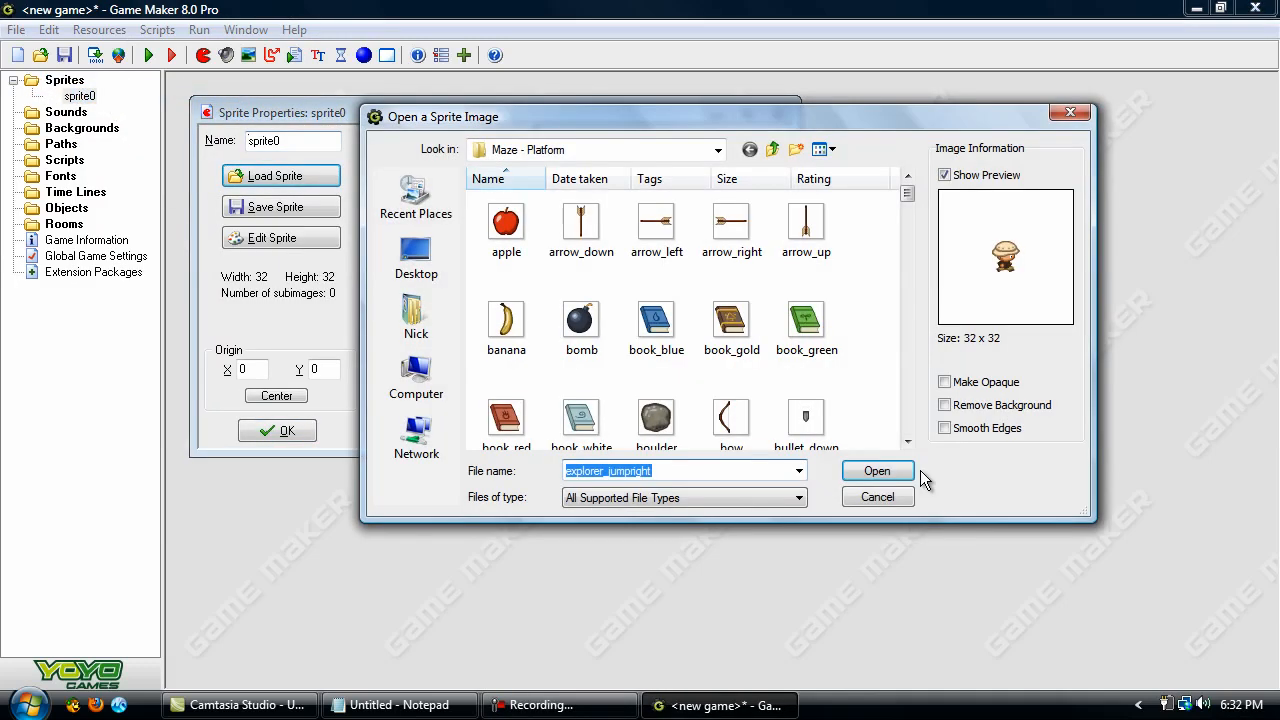
{"action": "left_click", "coordinate": [878, 476]}
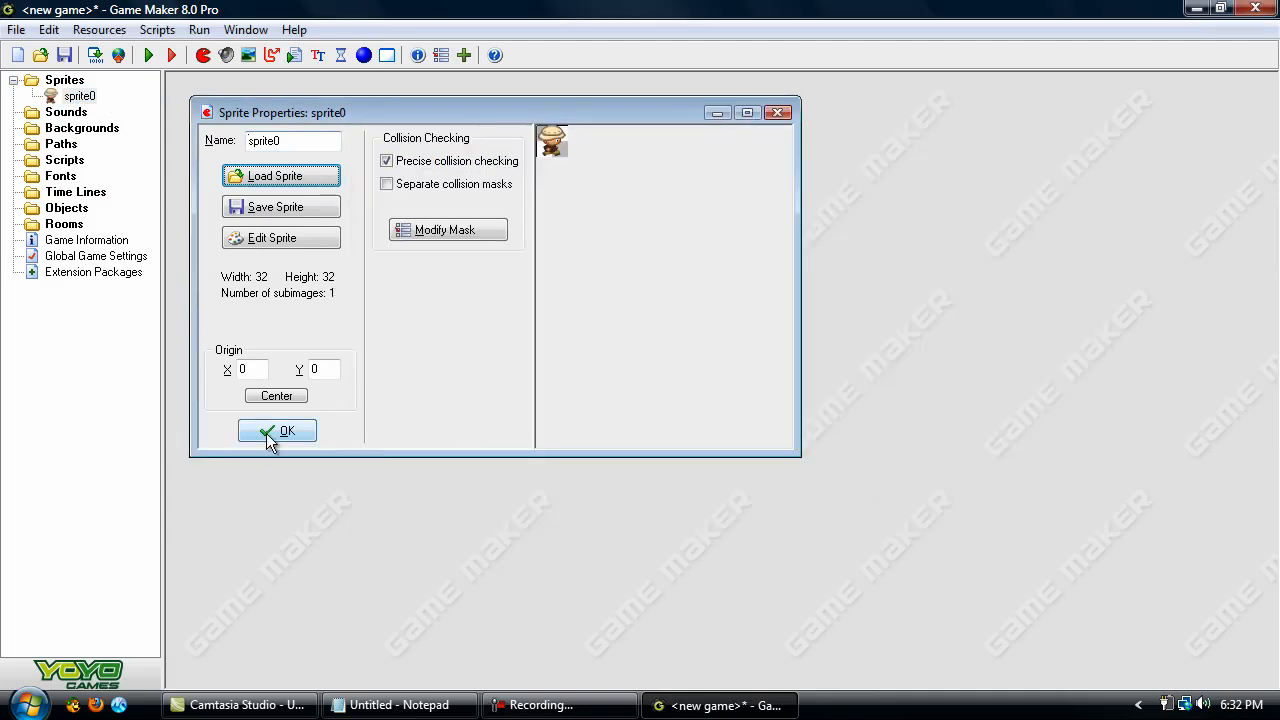
{"action": "left_click", "coordinate": [276, 431]}
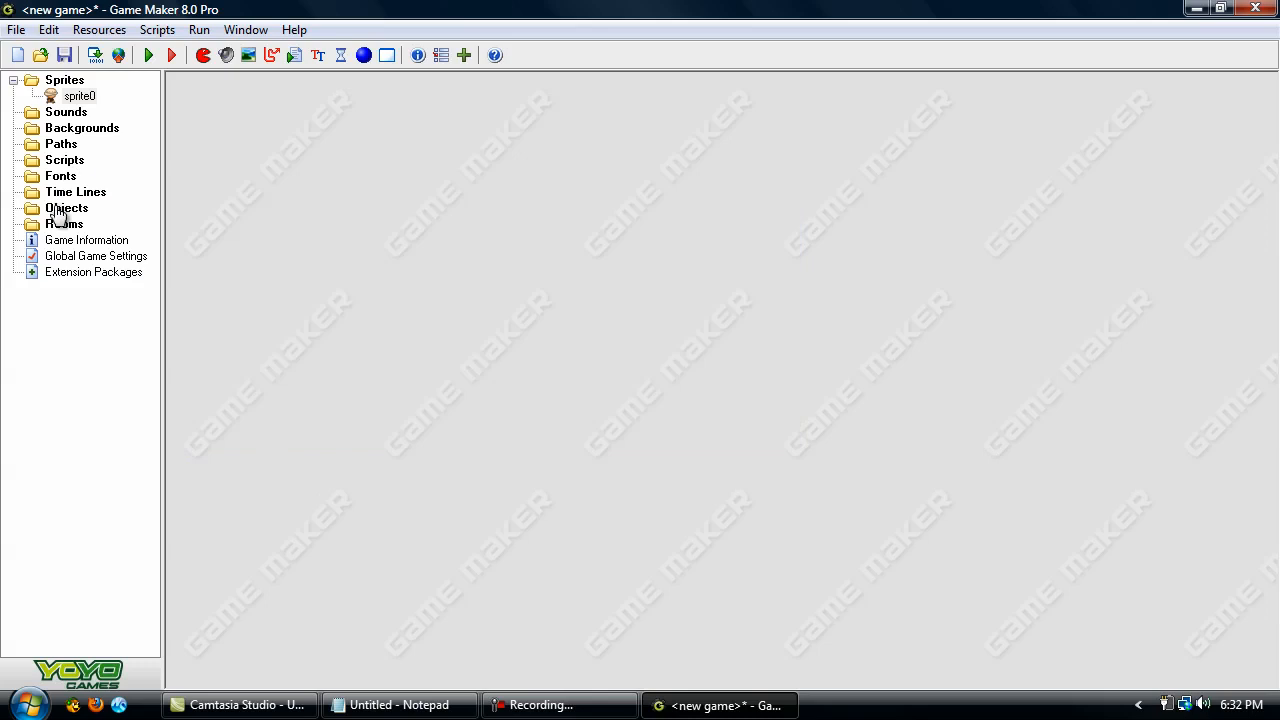
{"action": "left_click", "coordinate": [80, 97]}
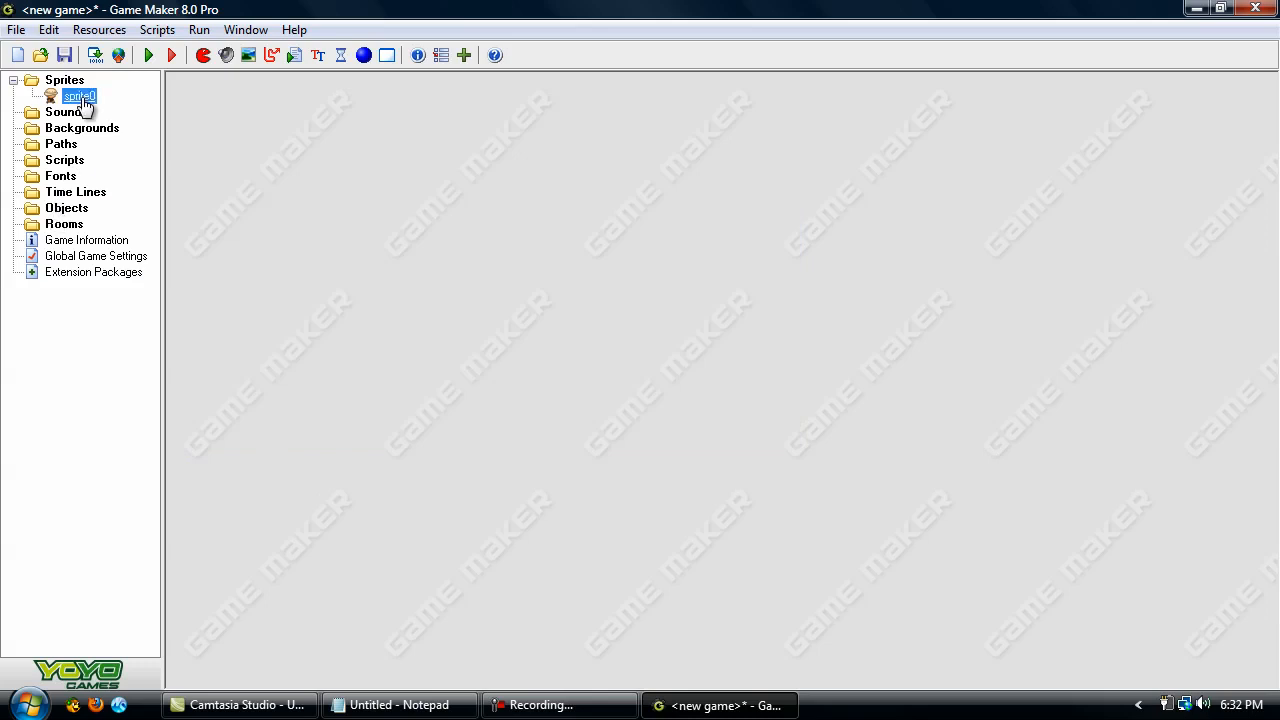
{"action": "type", "text": "spr_Man"}
{"action": "key", "text": "Return"}
Step: Create an object named obj_Man and assign it the spr_Man sprite
{"action": "right_click", "coordinate": [85, 208]}
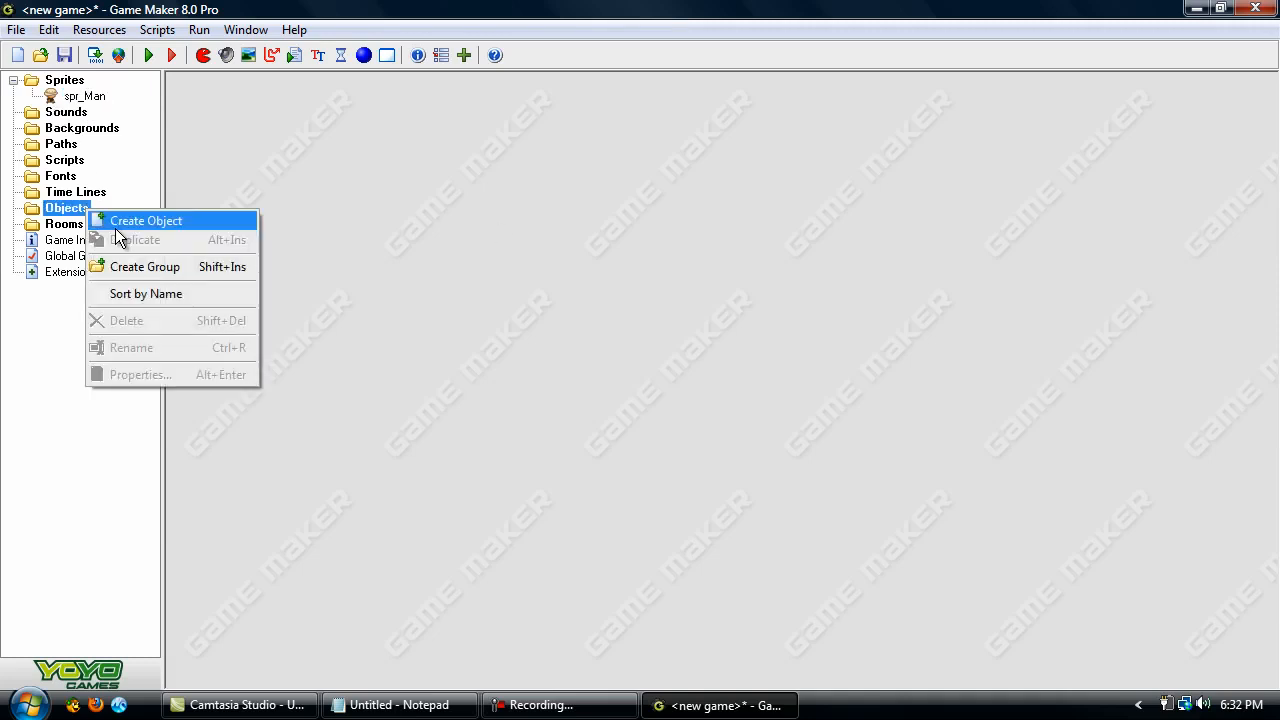
{"action": "left_click", "coordinate": [115, 228]}
{"action": "double_click", "coordinate": [314, 163]}
{"action": "type", "text": "obj_Man"}
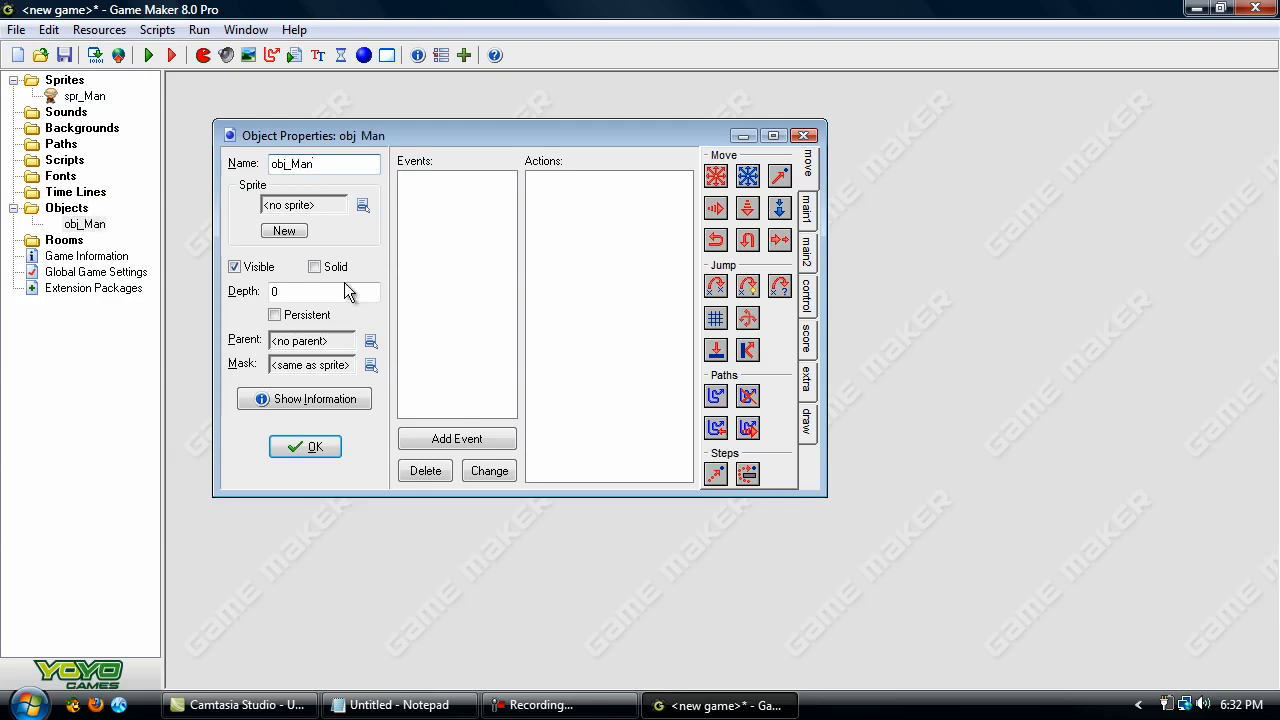
{"action": "left_click", "coordinate": [362, 205]}
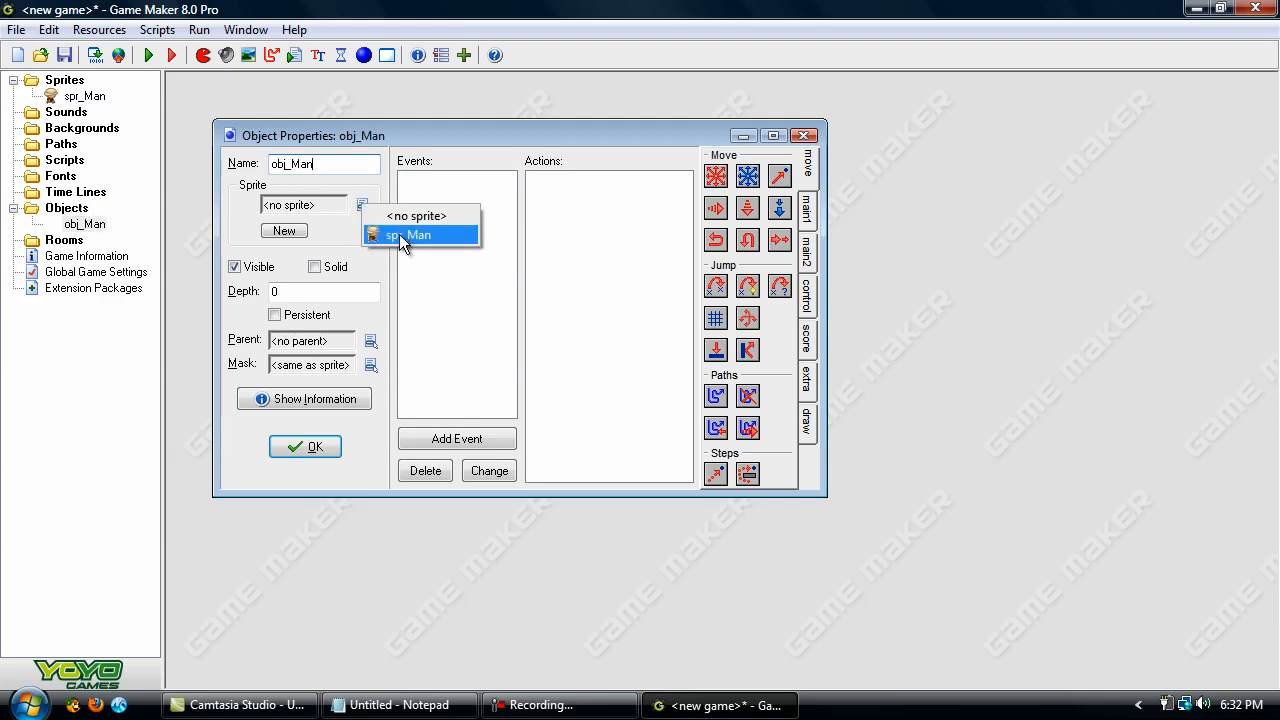
{"action": "left_click", "coordinate": [399, 234]}
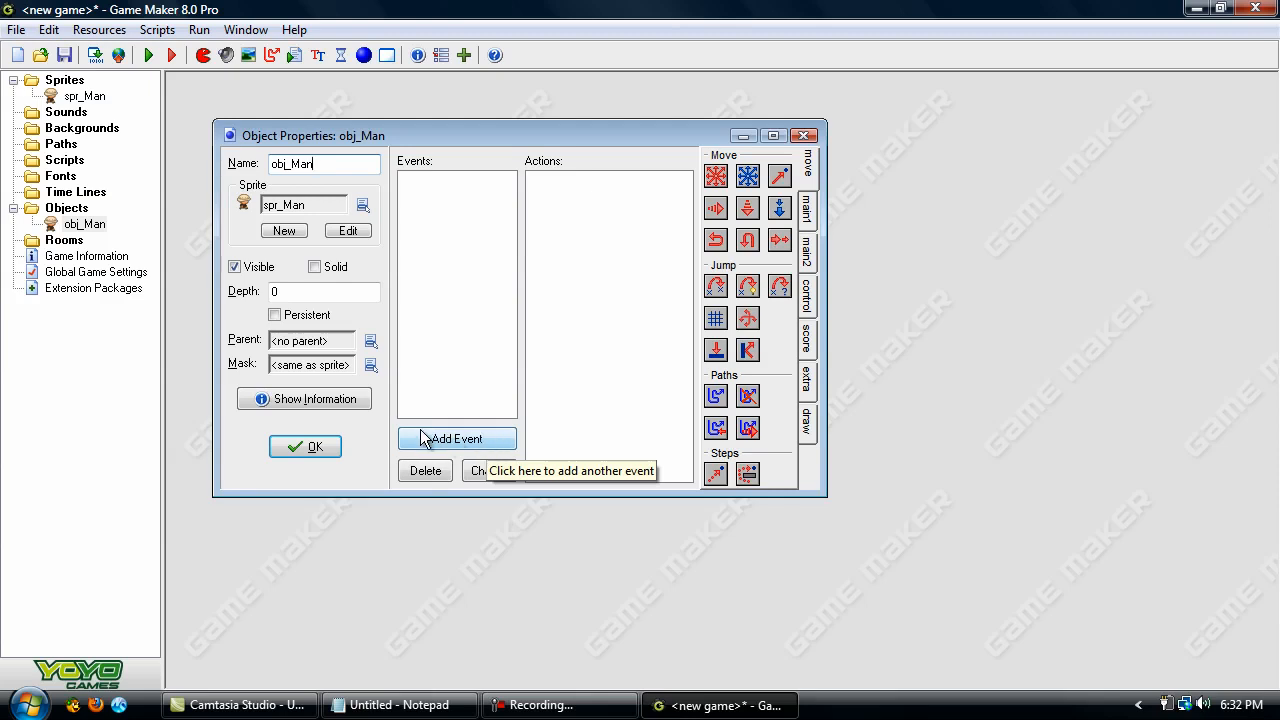
Step: Add a Keyboard event for the <Left> key to obj_Man
{"action": "left_click", "coordinate": [500, 433]}
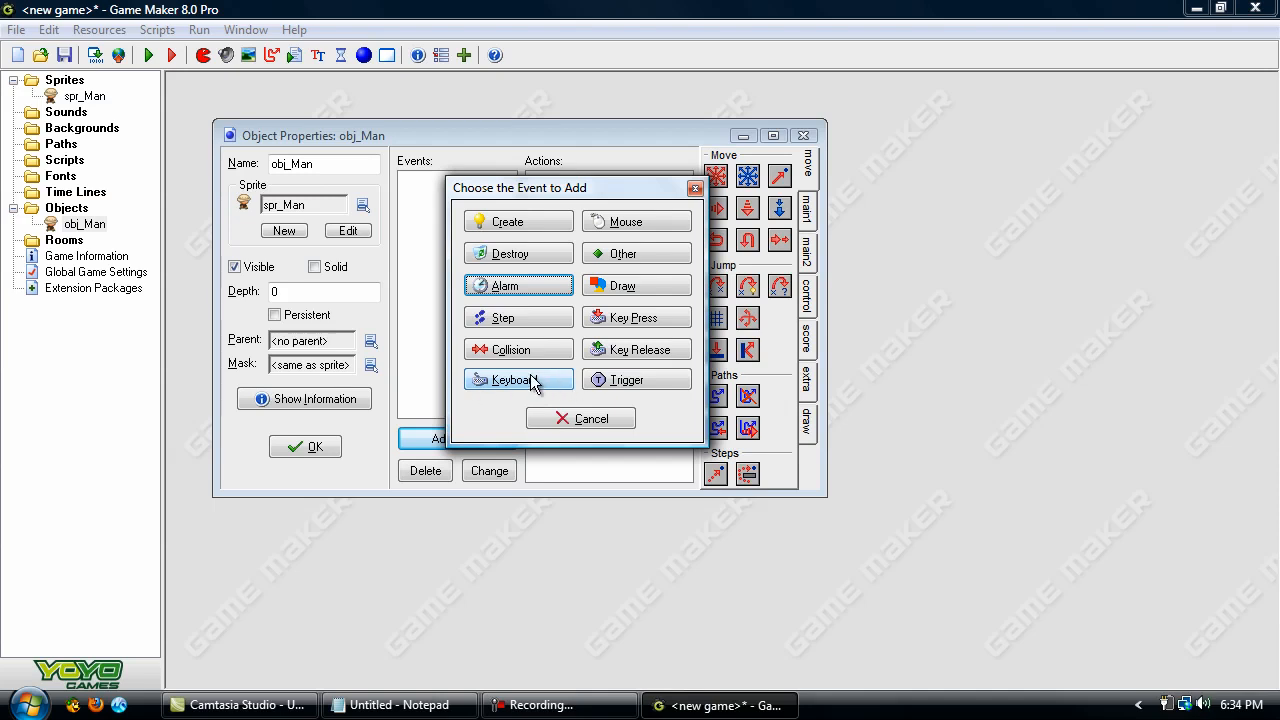
{"action": "left_click", "coordinate": [533, 385]}
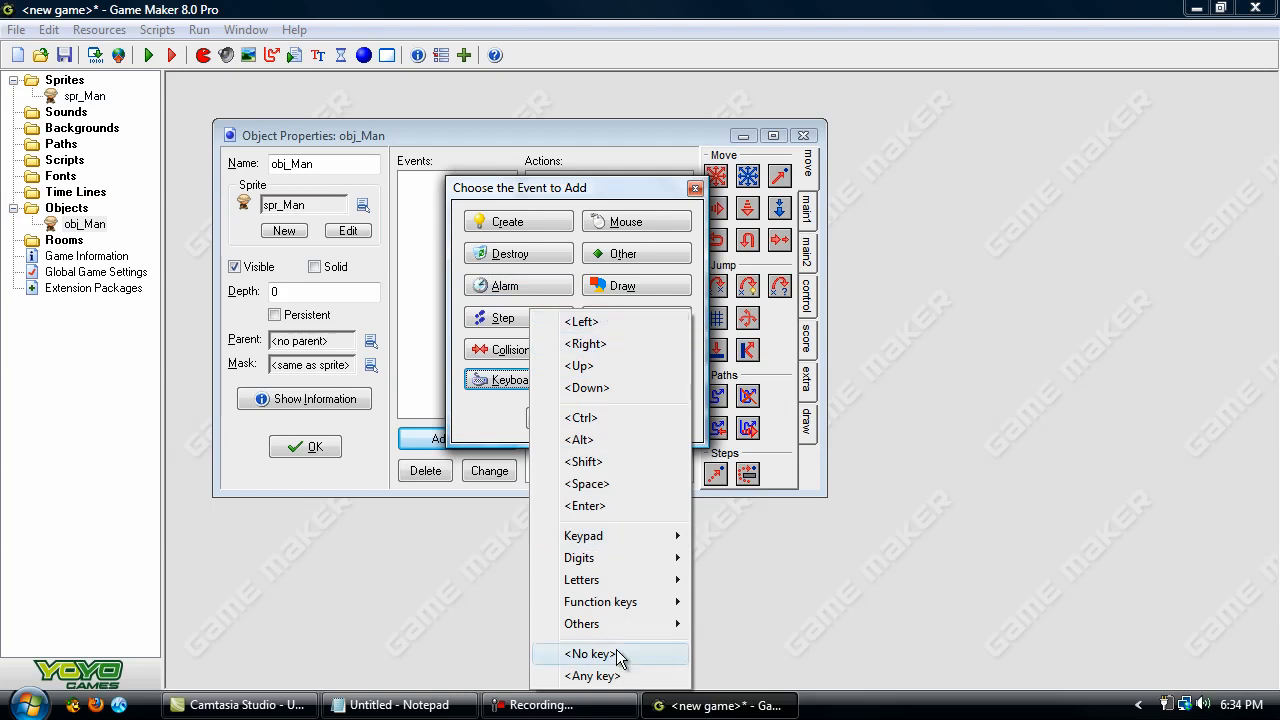
{"action": "mouse_move", "coordinate": [628, 543]}
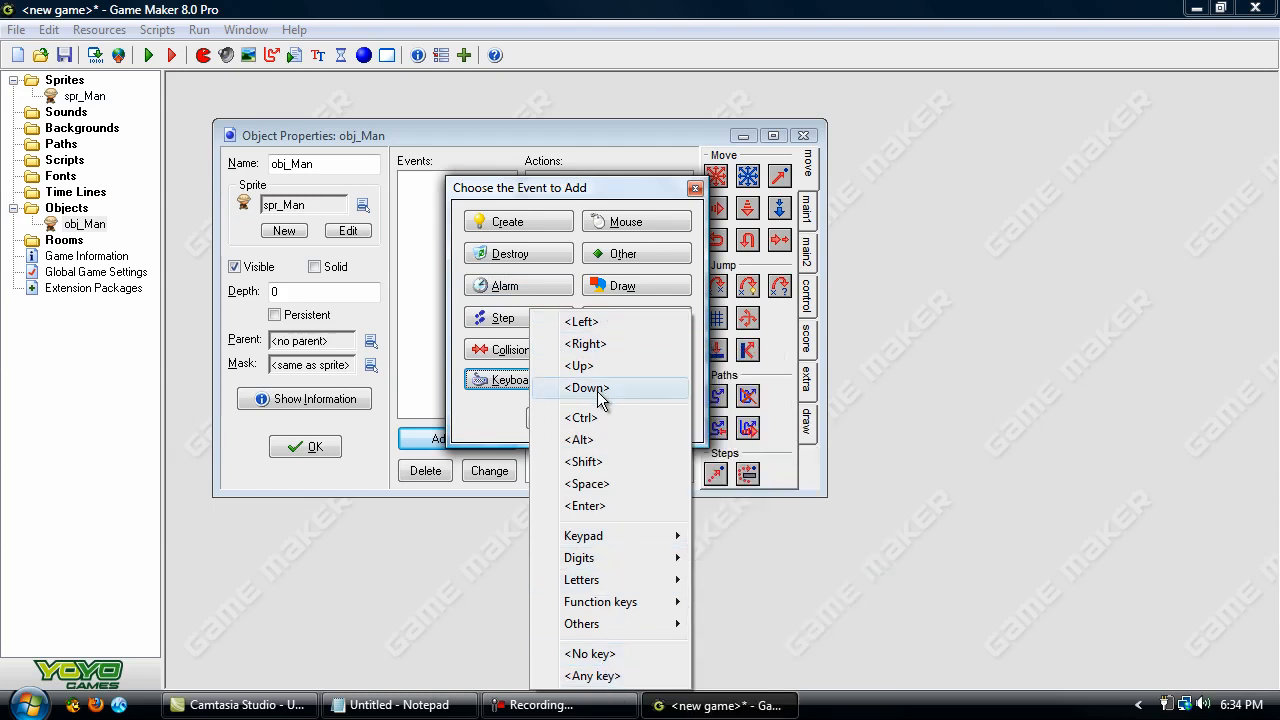
{"action": "left_click", "coordinate": [598, 322]}
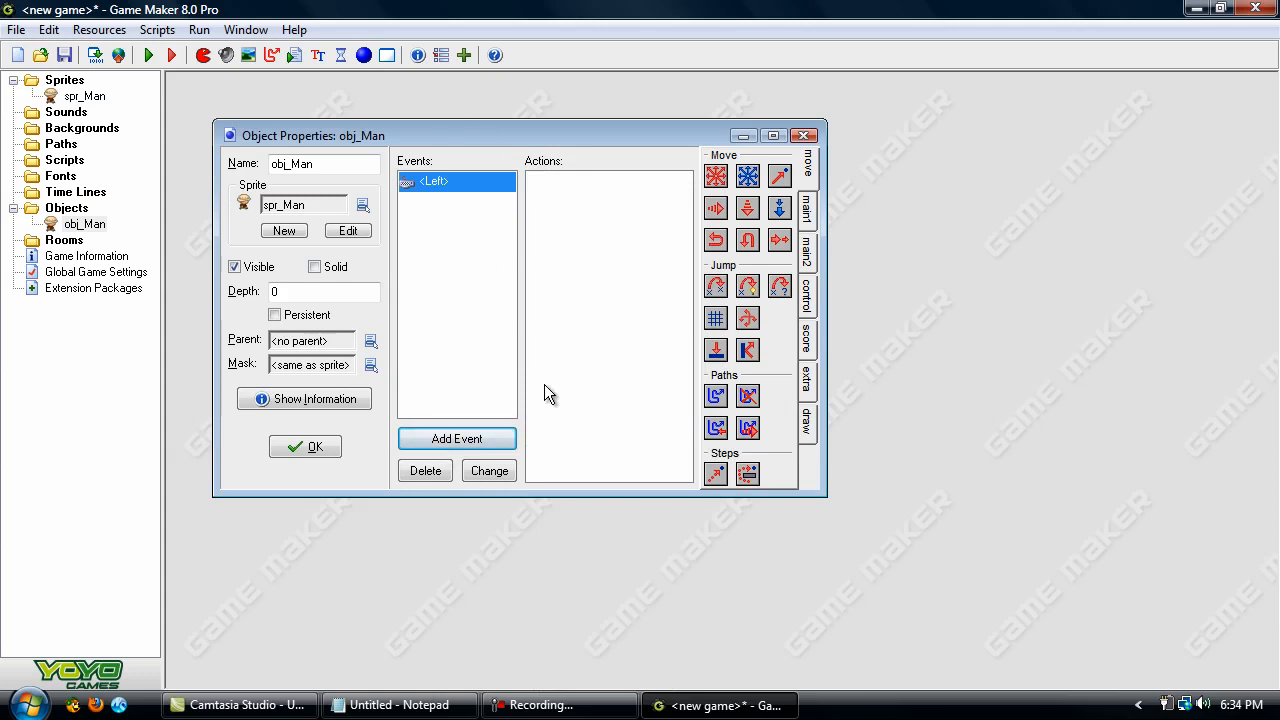
{"action": "left_click", "coordinate": [476, 438]}
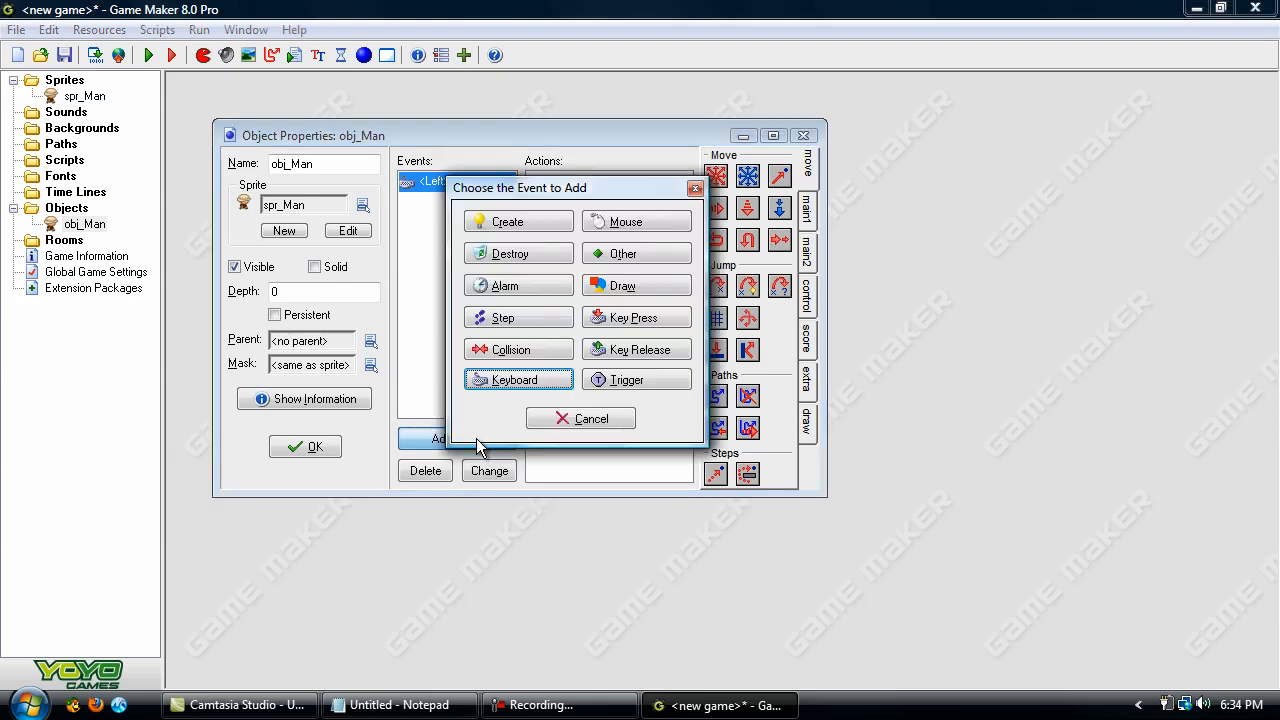
{"action": "left_click", "coordinate": [500, 380]}
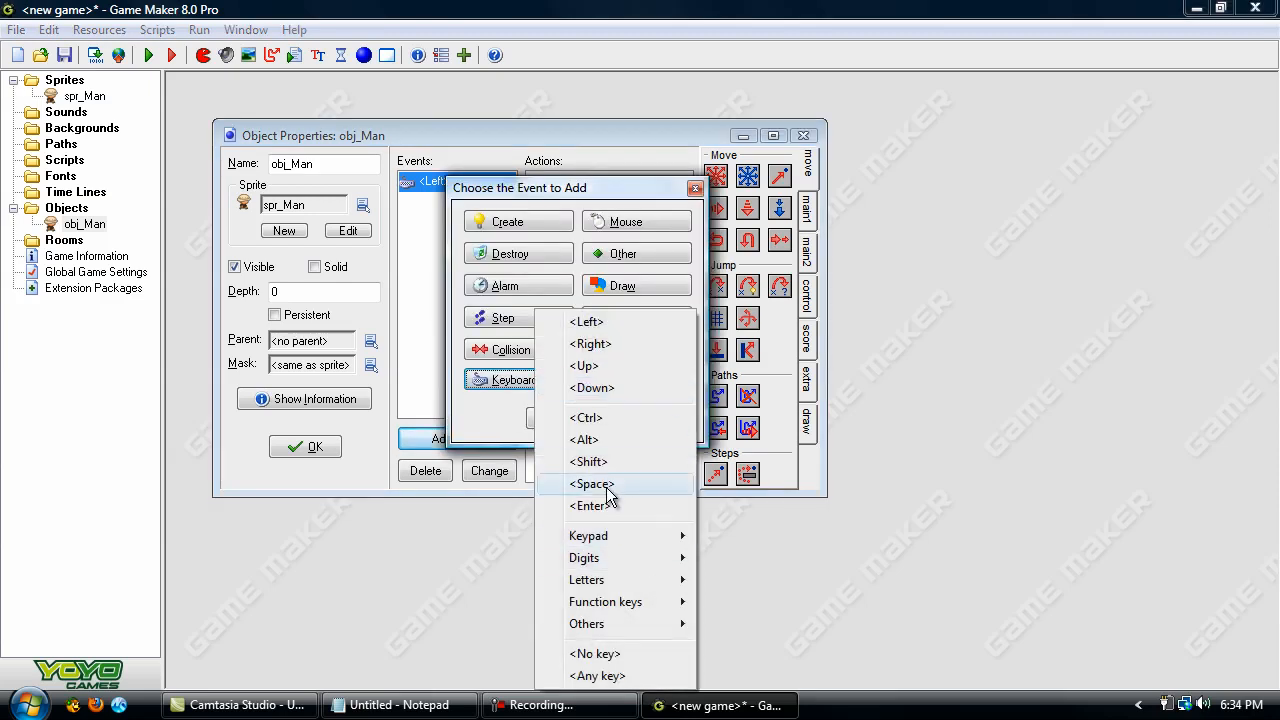
{"action": "mouse_move", "coordinate": [577, 582]}
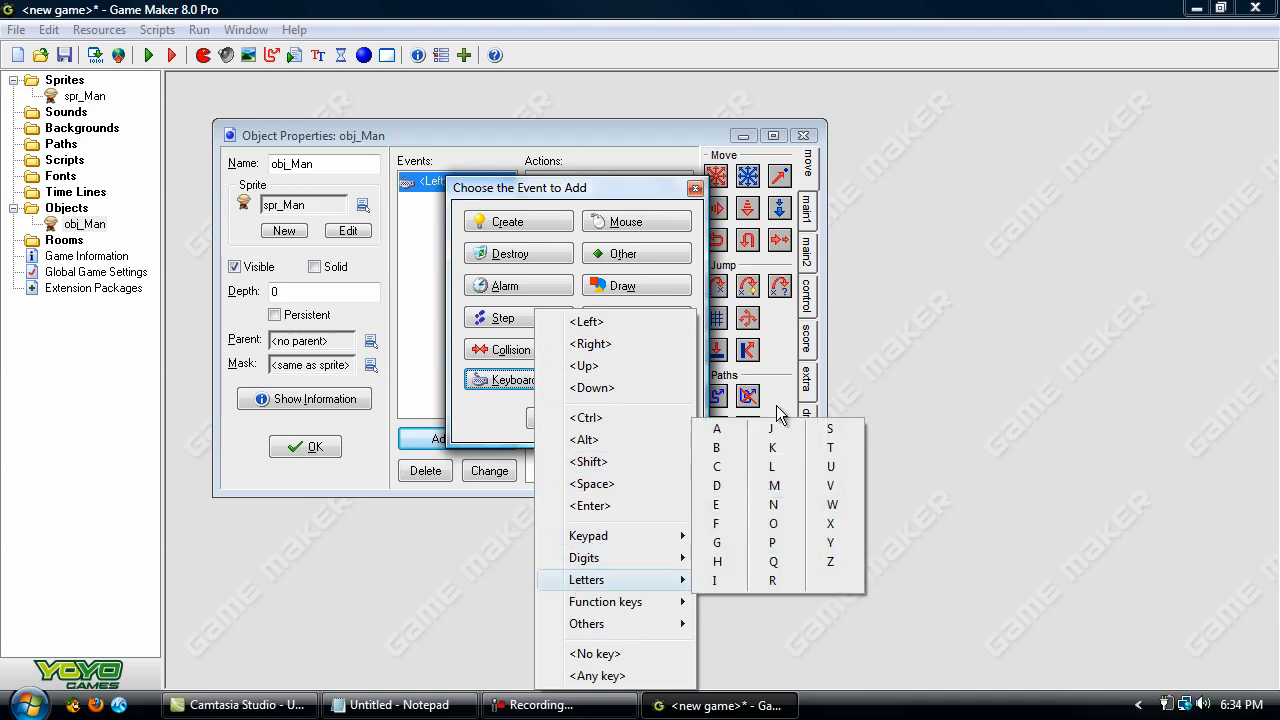
{"action": "left_click", "coordinate": [972, 248]}
{"action": "left_click", "coordinate": [556, 426]}
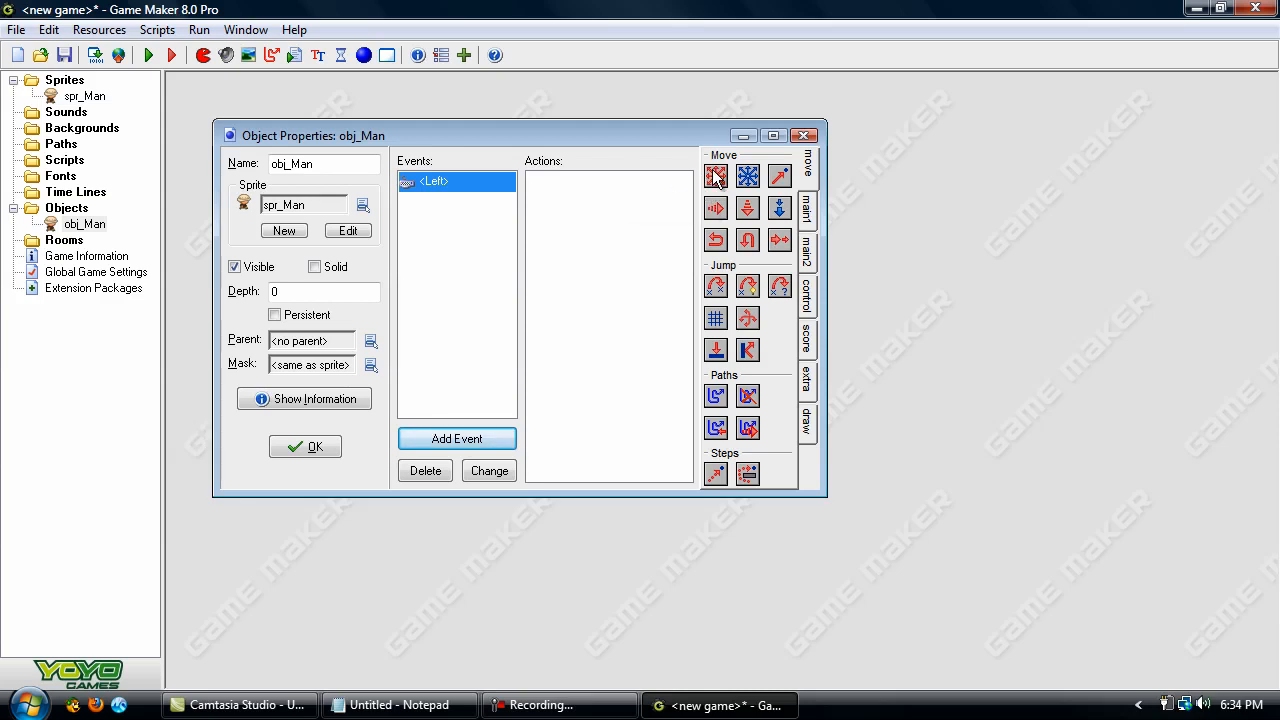
Step: Add a Move Fixed action to the <Left> event with the direction left and a speed of 4
{"action": "left_click_drag", "start_coordinate": [718, 178], "coordinate": [690, 188]}
{"action": "left_click_drag", "start_coordinate": [594, 218], "coordinate": [608, 207]}
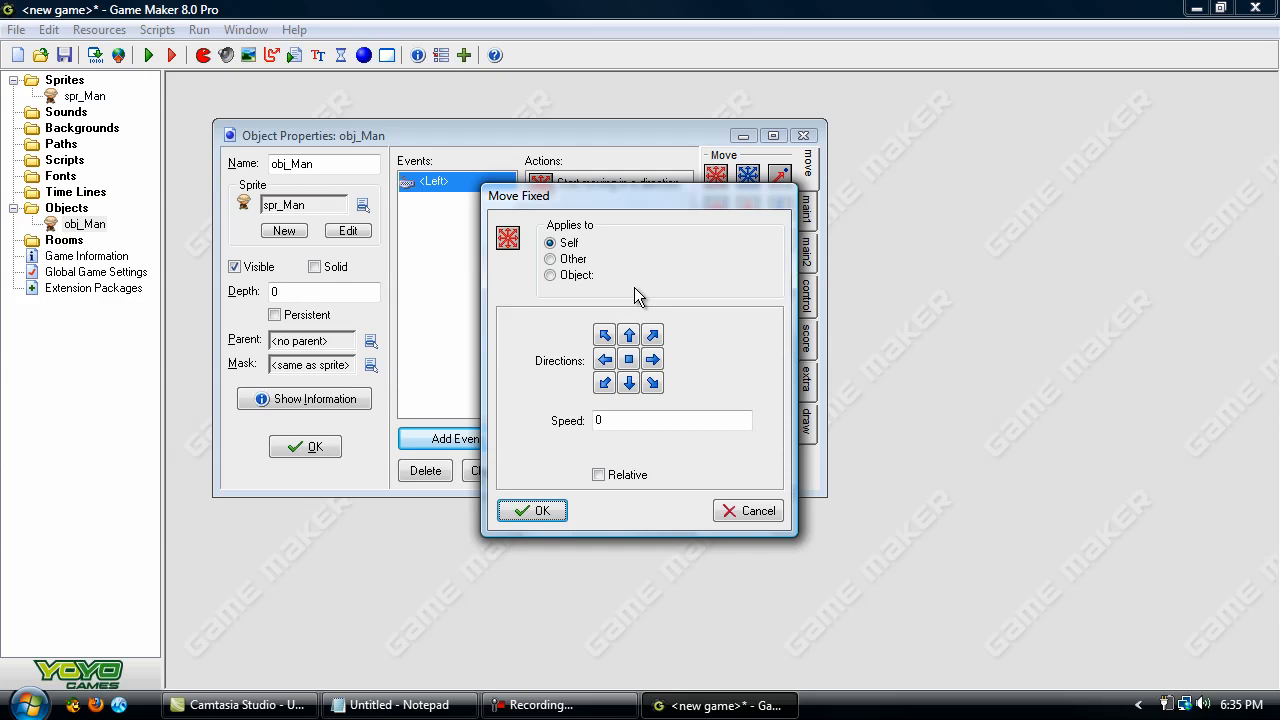
{"action": "left_click", "coordinate": [604, 361]}
{"action": "left_click", "coordinate": [628, 420]}
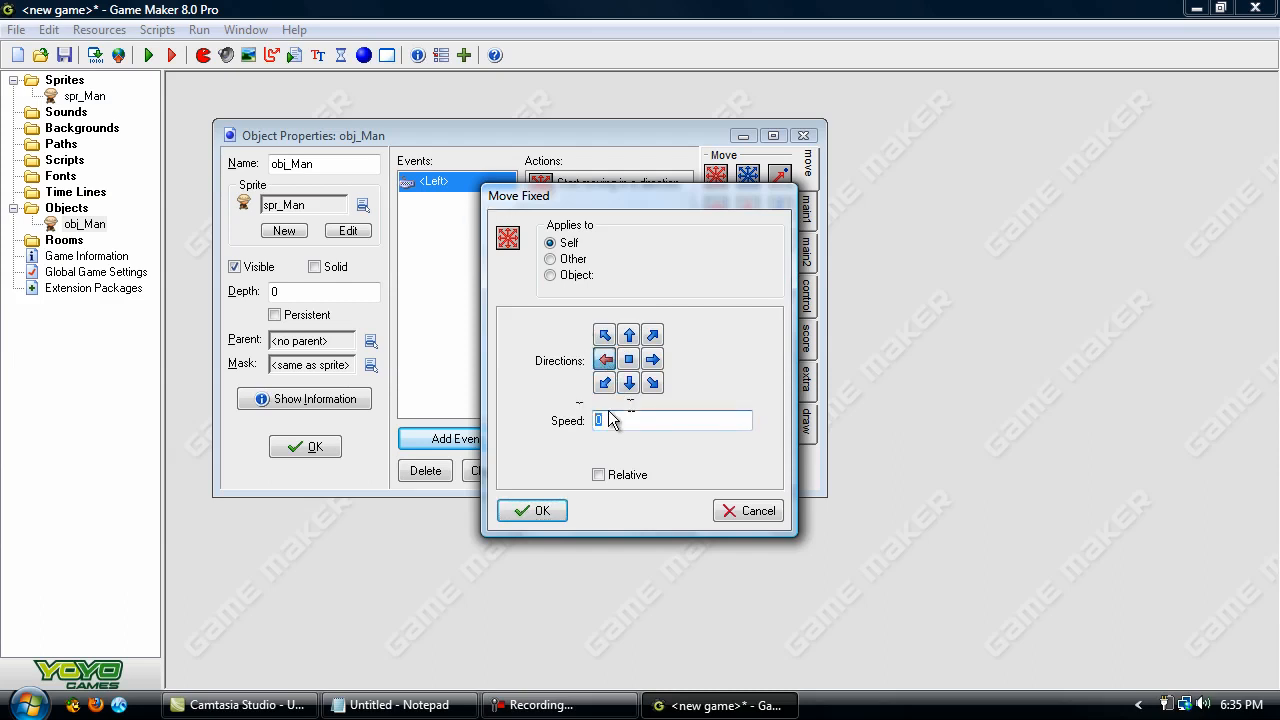
{"action": "type", "text": "4"}
{"action": "left_click", "coordinate": [528, 501]}
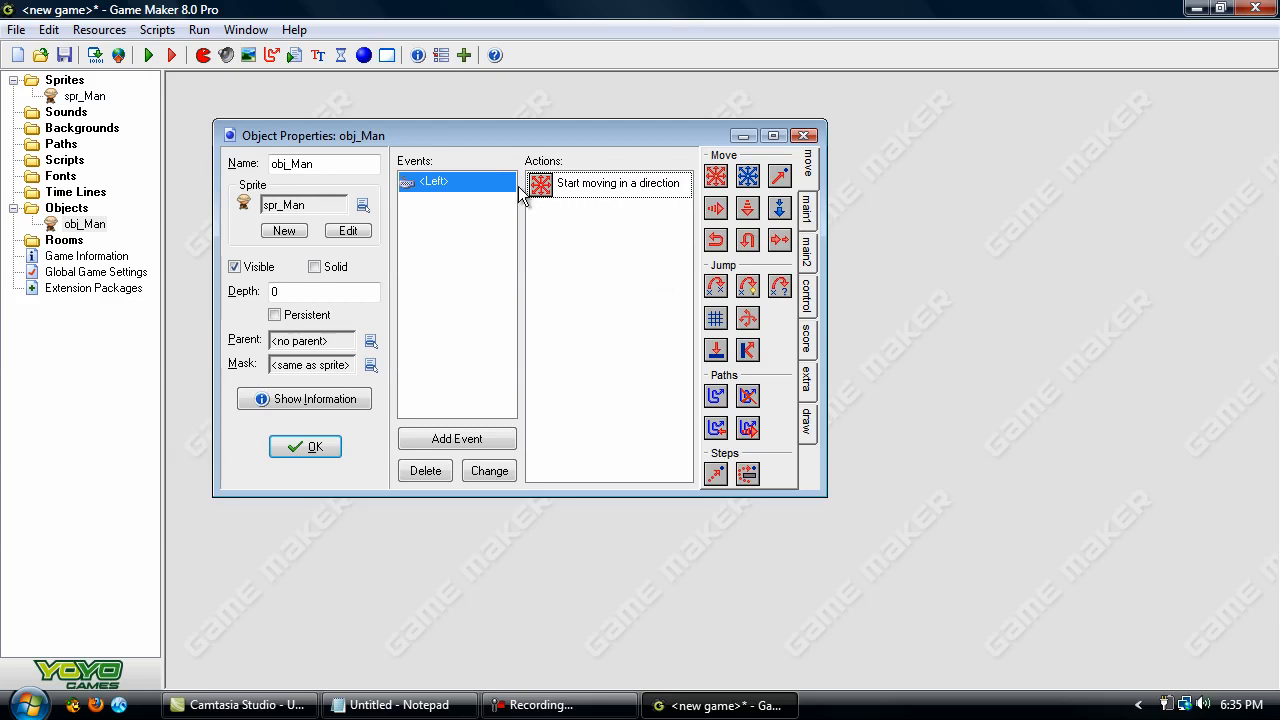
Step: Add a Key Release event for <Left> containing a Move Fixed action with the centre stop direction and speed 0
{"action": "left_click", "coordinate": [635, 191]}
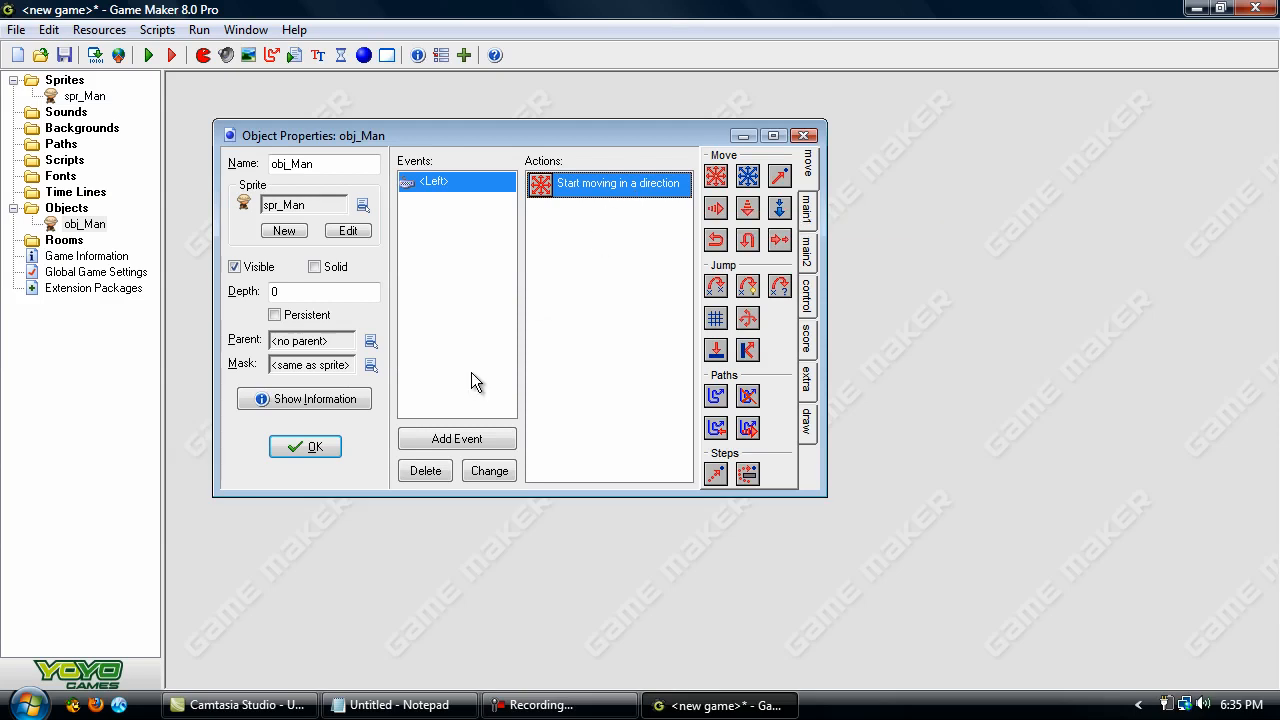
{"action": "left_click", "coordinate": [428, 438]}
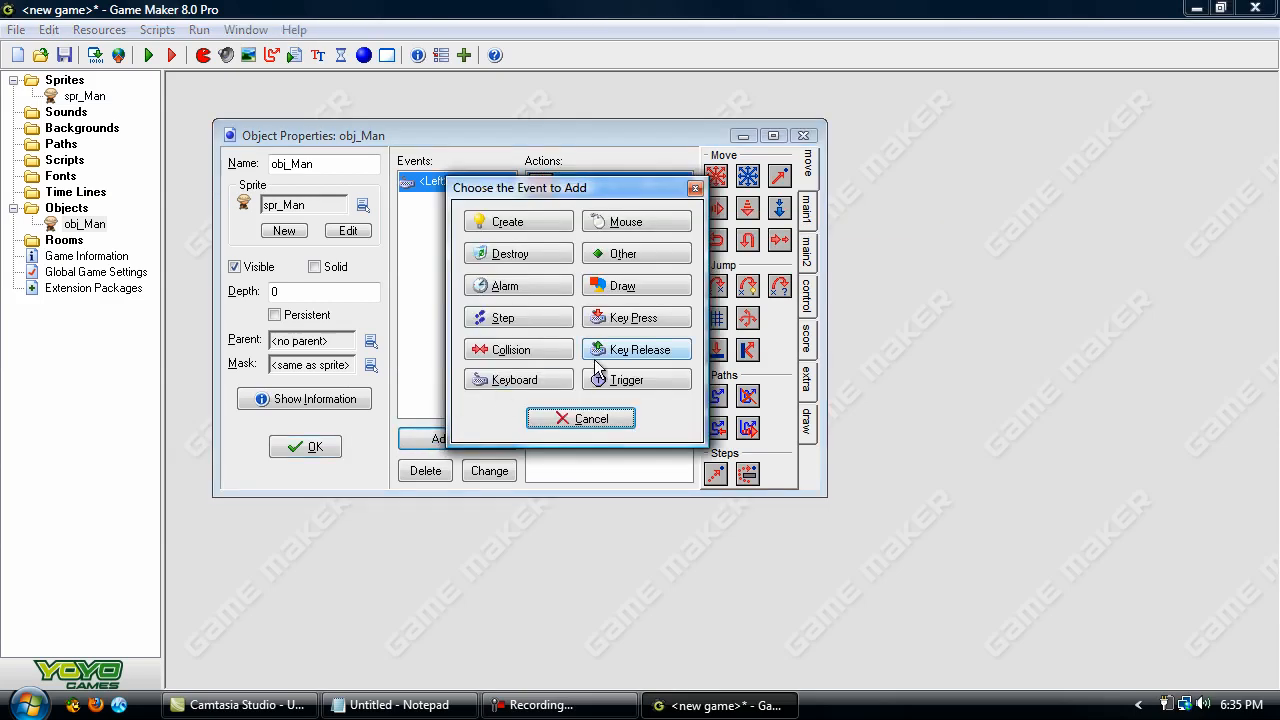
{"action": "left_click", "coordinate": [651, 356]}
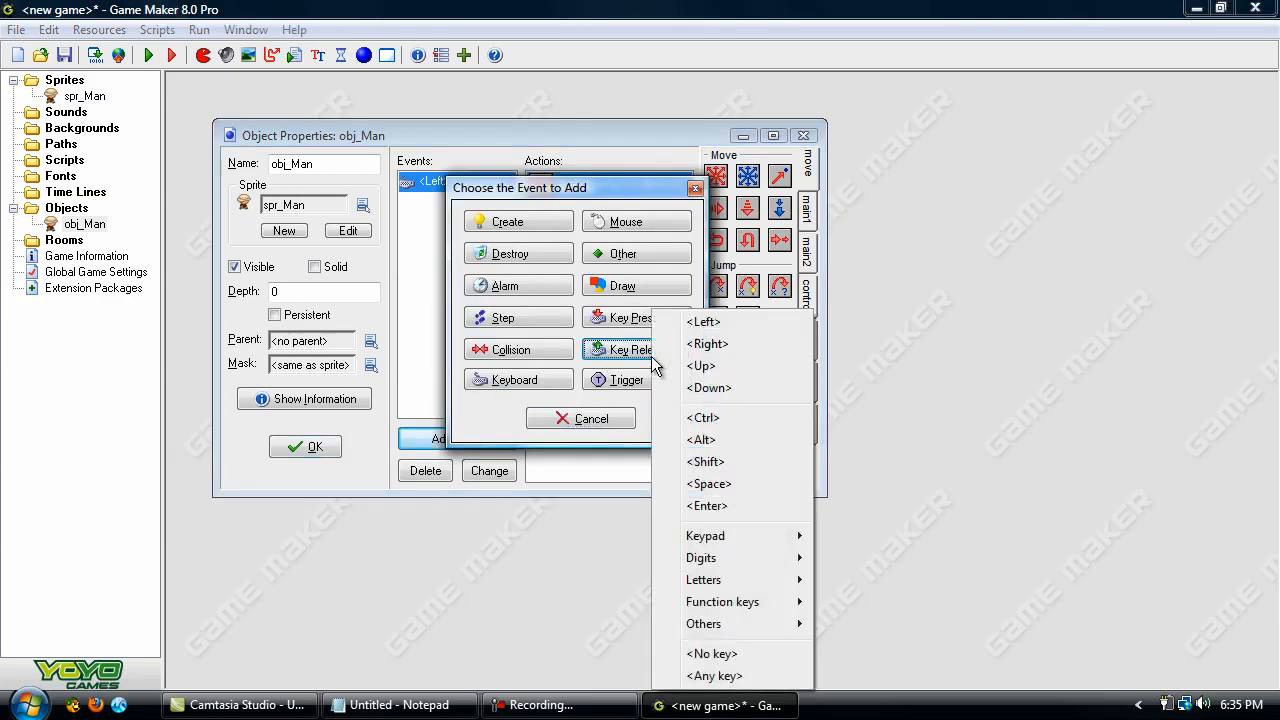
{"action": "left_click", "coordinate": [696, 324]}
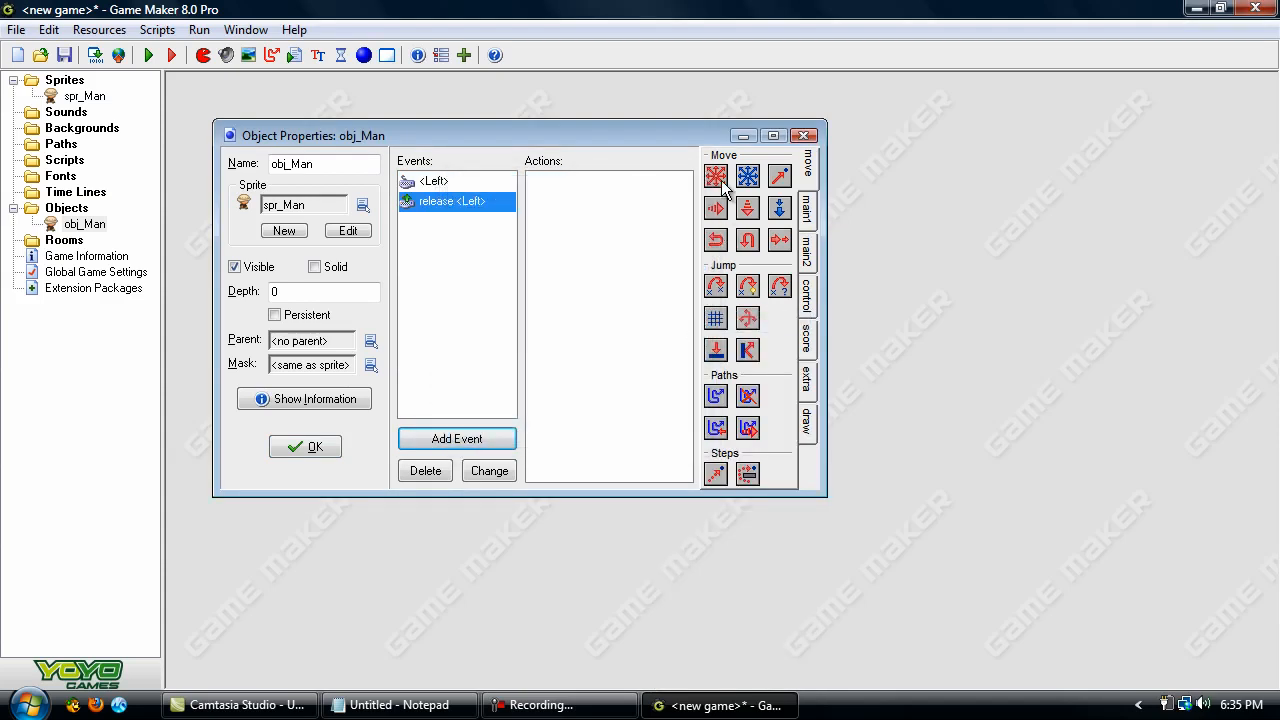
{"action": "left_click_drag", "start_coordinate": [715, 176], "coordinate": [610, 247]}
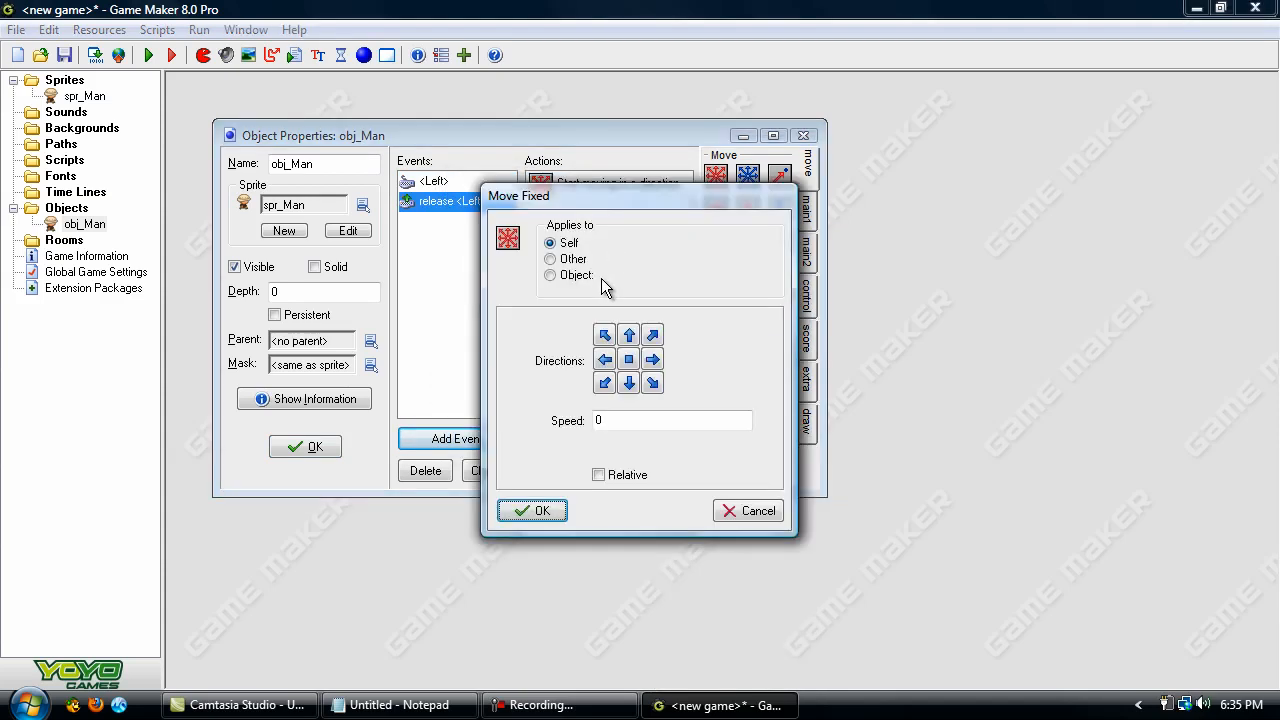
{"action": "left_click", "coordinate": [629, 362]}
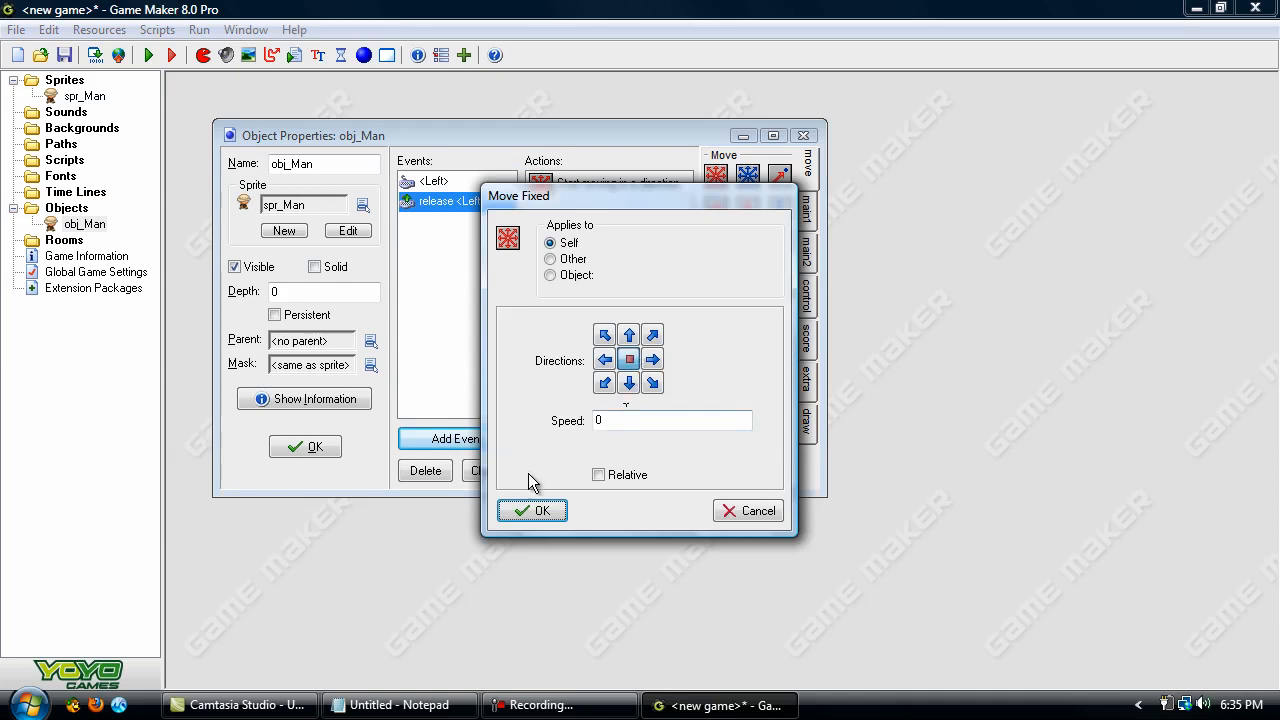
{"action": "left_click", "coordinate": [510, 511]}
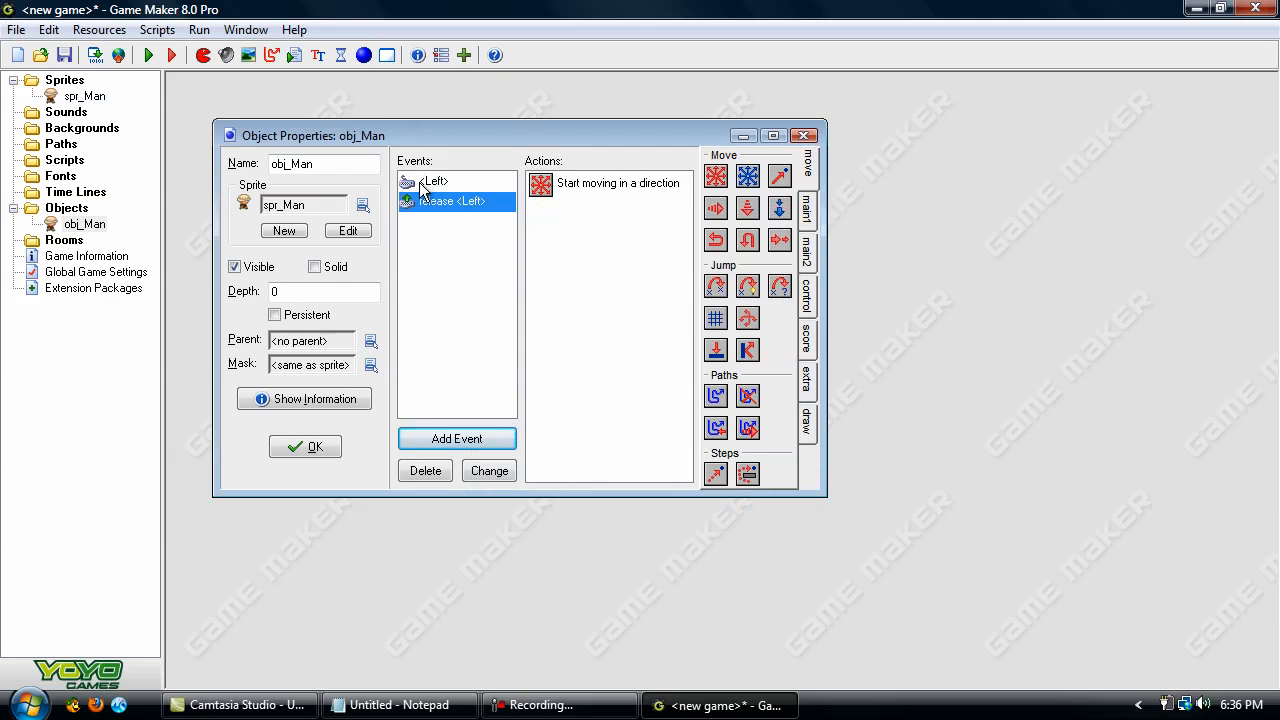
Step: Delete the release <Left> event and remove the Move Fixed action from the <Left> event
{"action": "left_click", "coordinate": [413, 471]}
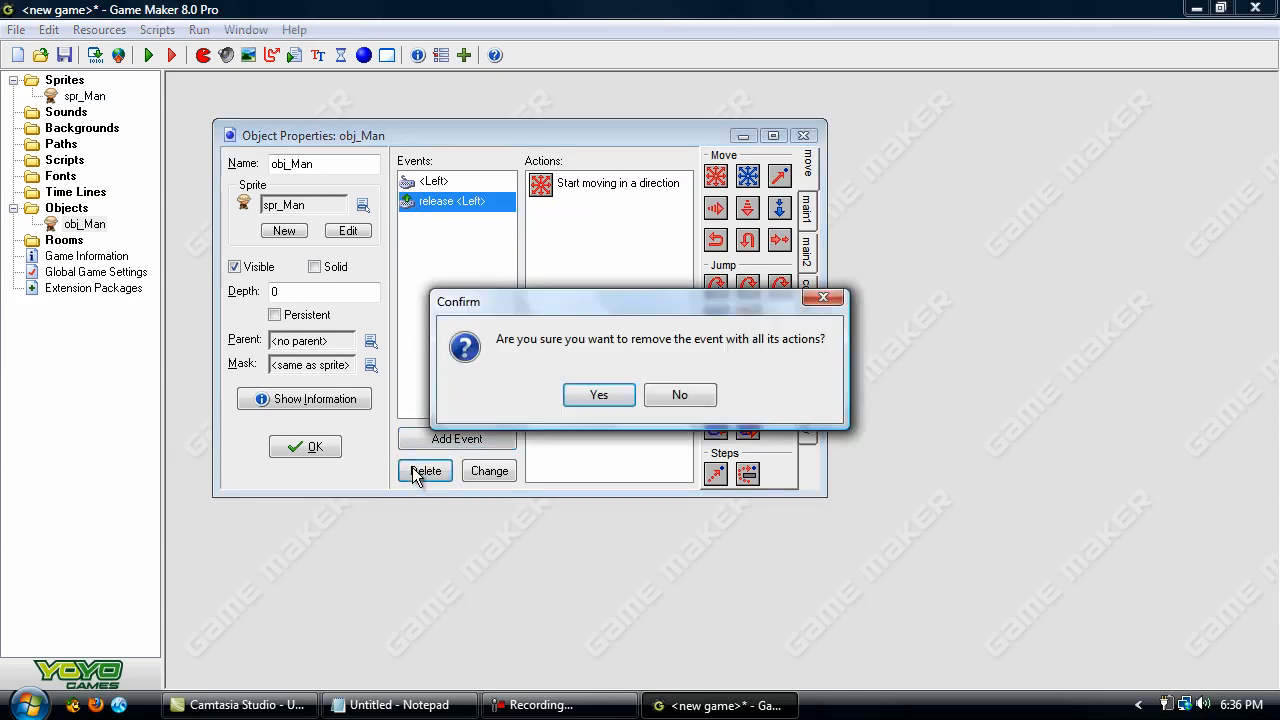
{"action": "left_click", "coordinate": [598, 395]}
{"action": "mouse_move", "coordinate": [594, 191]}
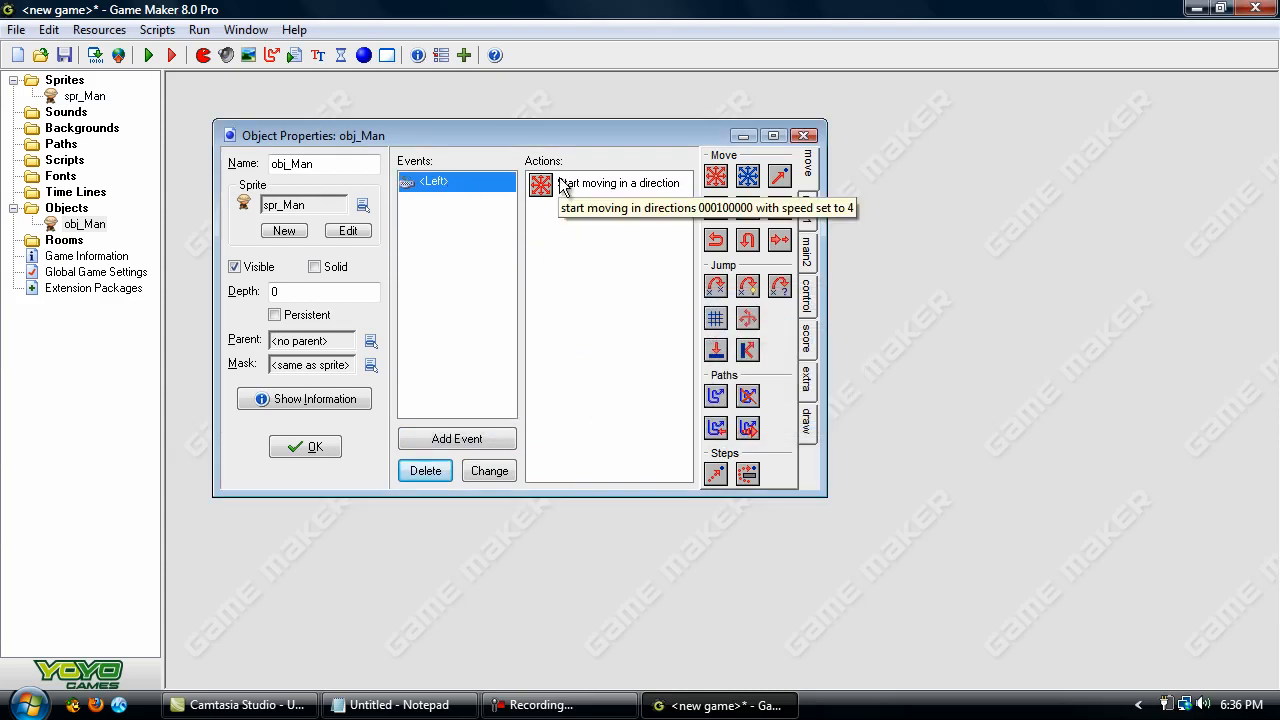
{"action": "right_click", "coordinate": [636, 187]}
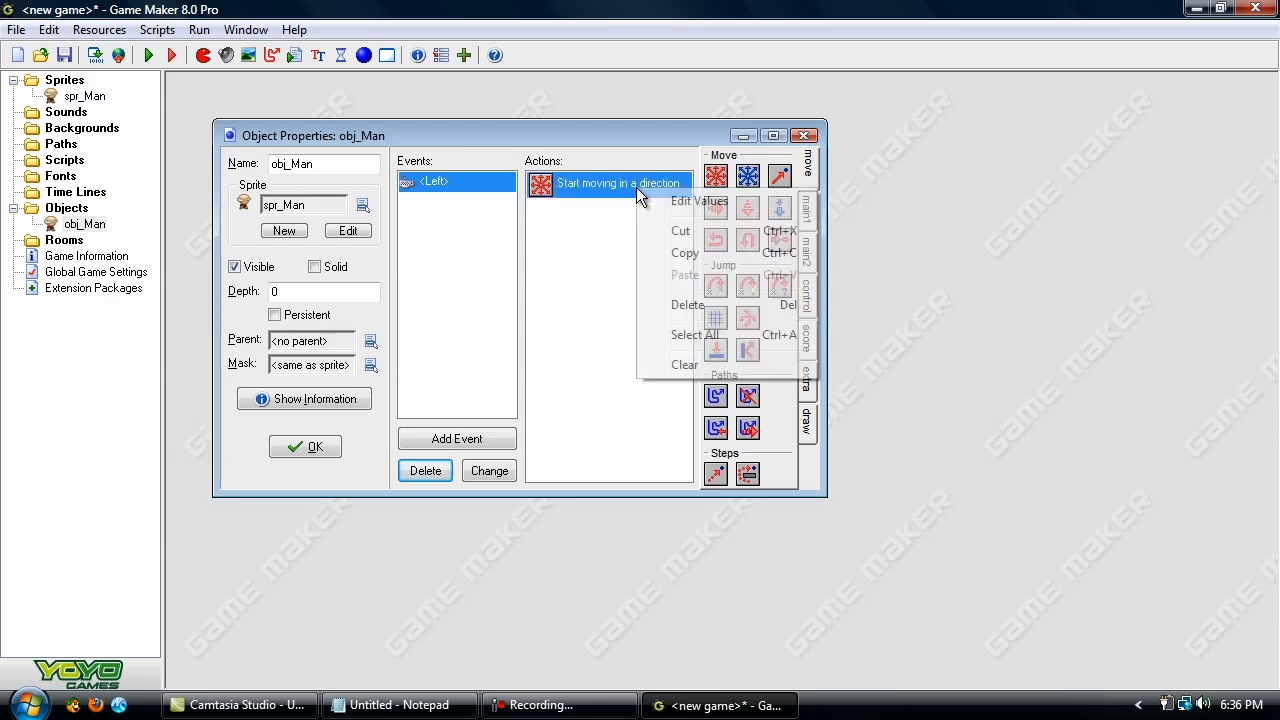
{"action": "left_click", "coordinate": [703, 305]}
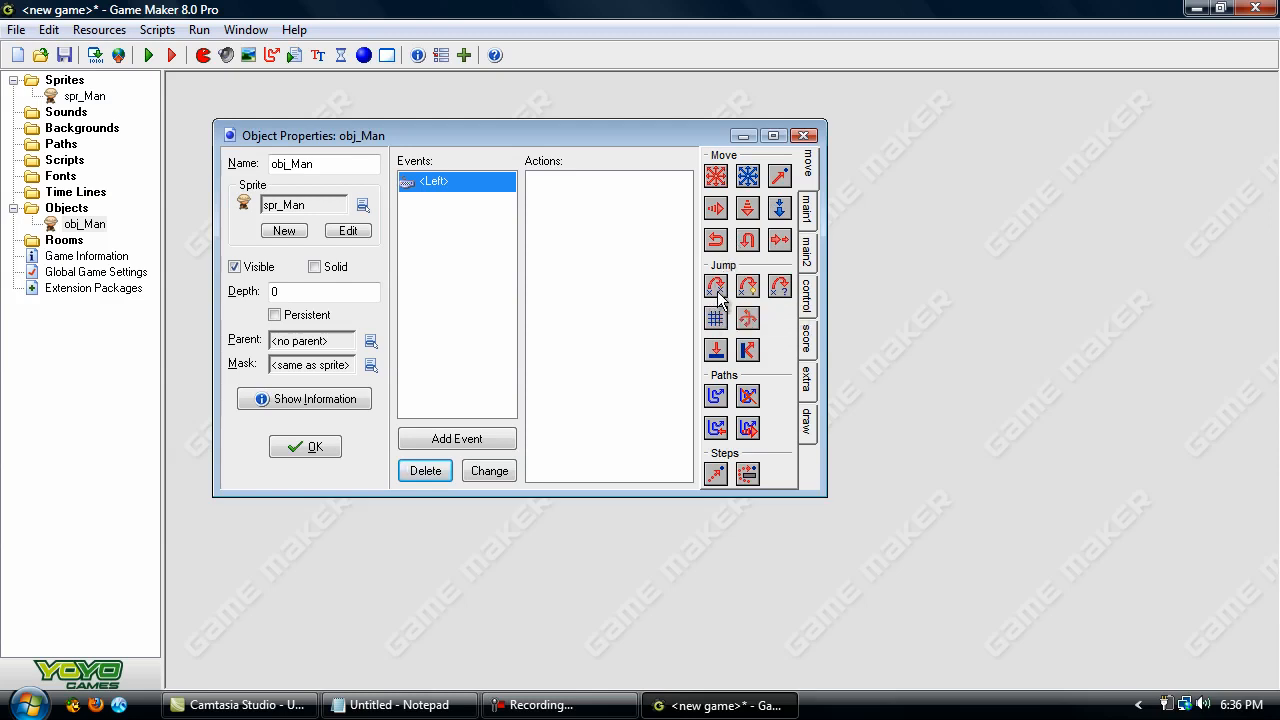
Step: Add a Jump to Position action to the <Left> event with x -4 and y 0, set as Relative
{"action": "left_click_drag", "start_coordinate": [714, 290], "coordinate": [617, 192]}
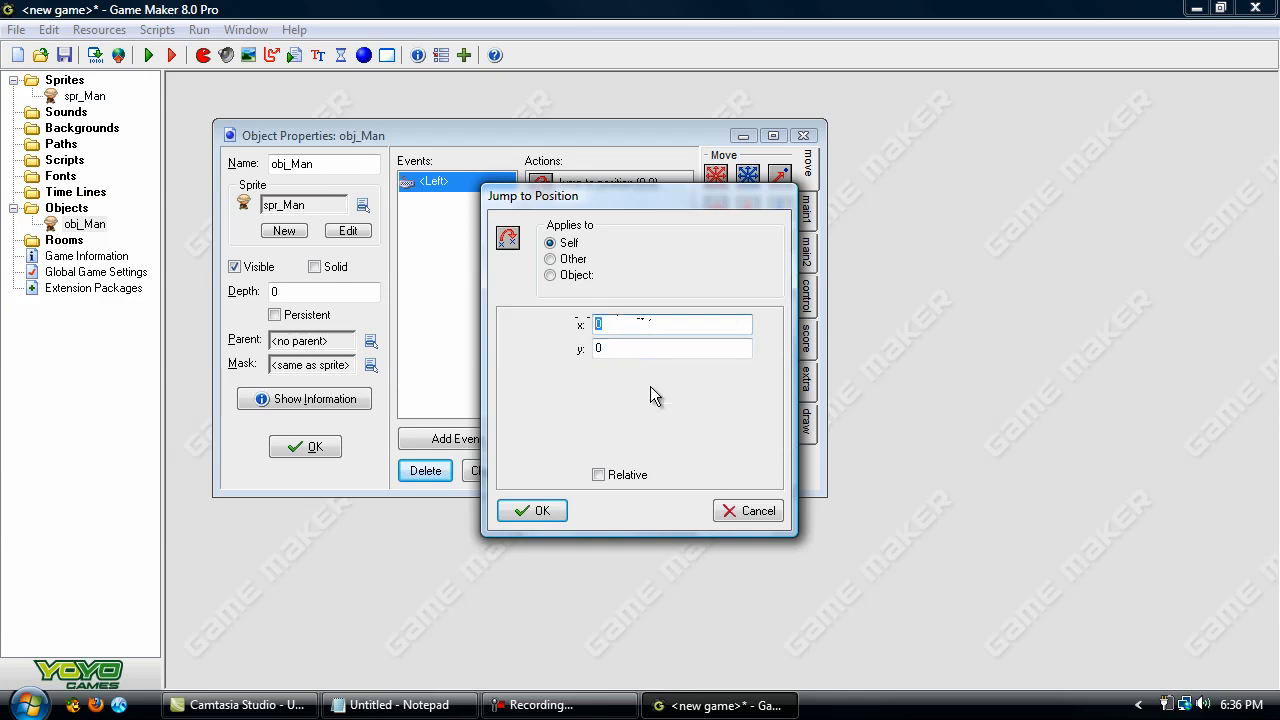
{"action": "type", "text": "-4"}
{"action": "key", "text": "BackSpace"}
{"action": "key", "text": "BackSpace"}
{"action": "type", "text": "4"}
{"action": "key", "text": "BackSpace"}
{"action": "type", "text": "-4"}
{"action": "left_click", "coordinate": [610, 478]}
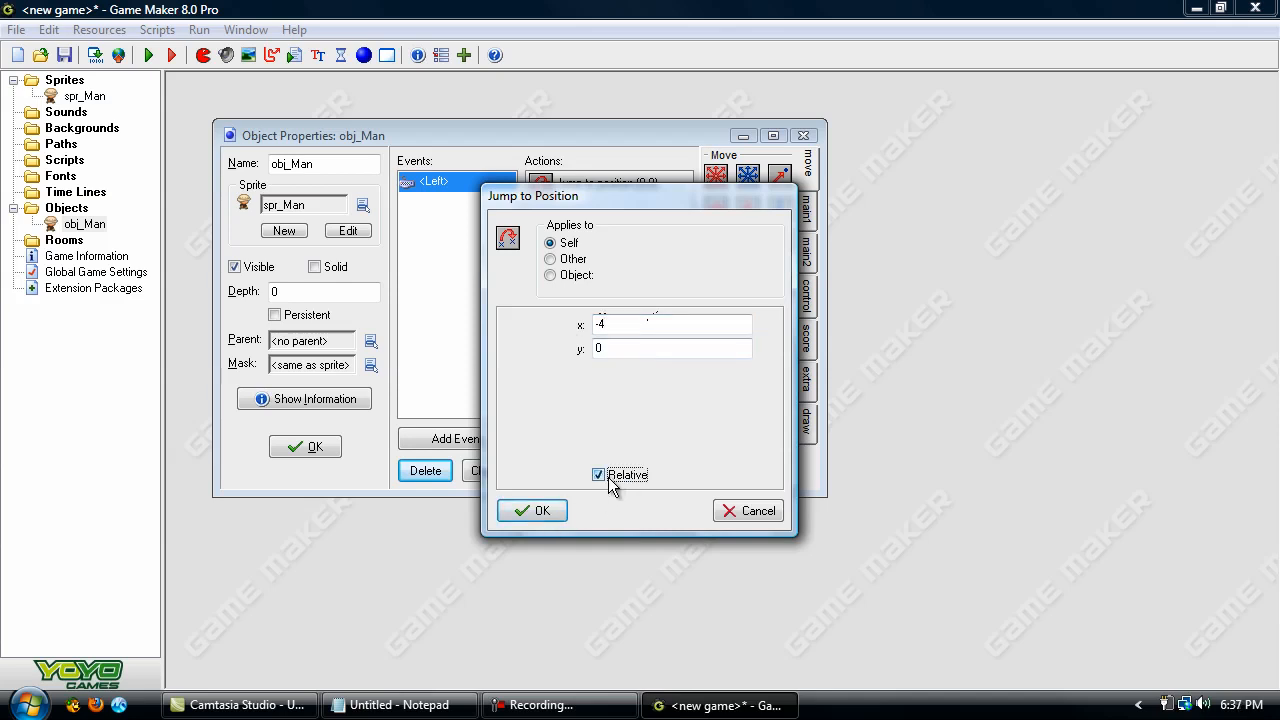
{"action": "left_click", "coordinate": [540, 512]}
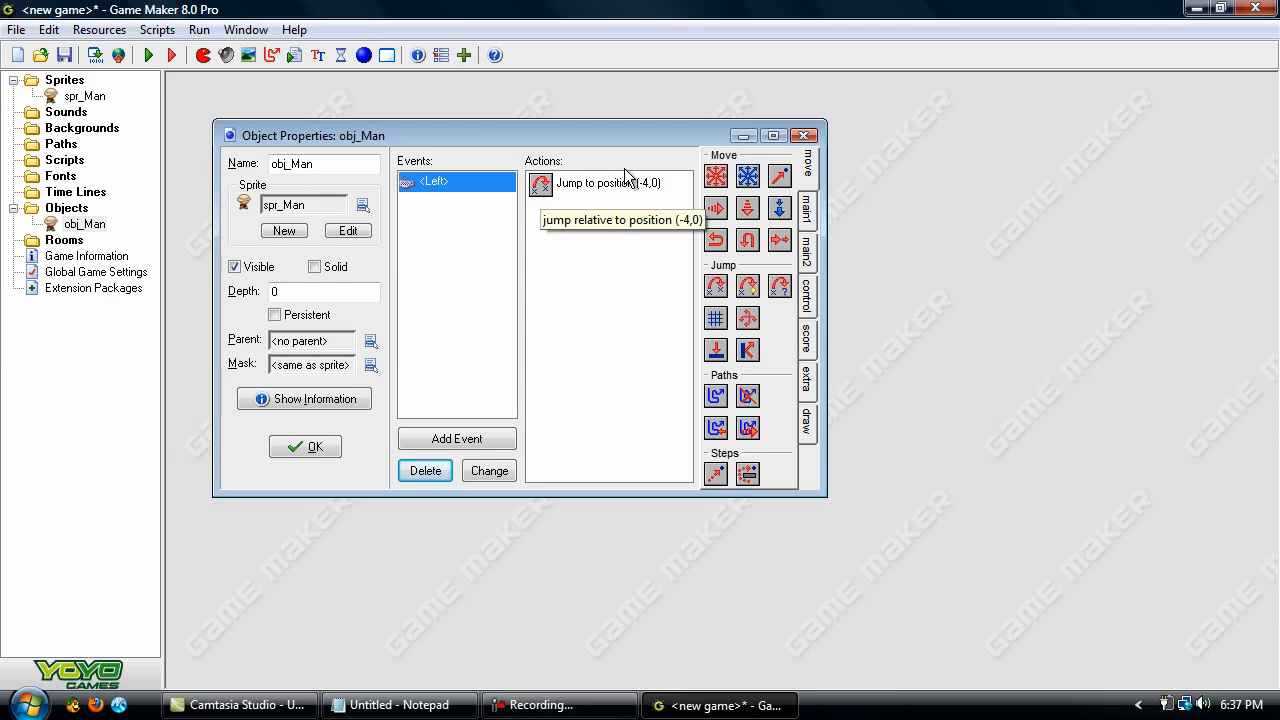
Step: Duplicate the <Left> event as a <Right> keyboard event and set its Jump to Position x value to 4
{"action": "right_click", "coordinate": [458, 183]}
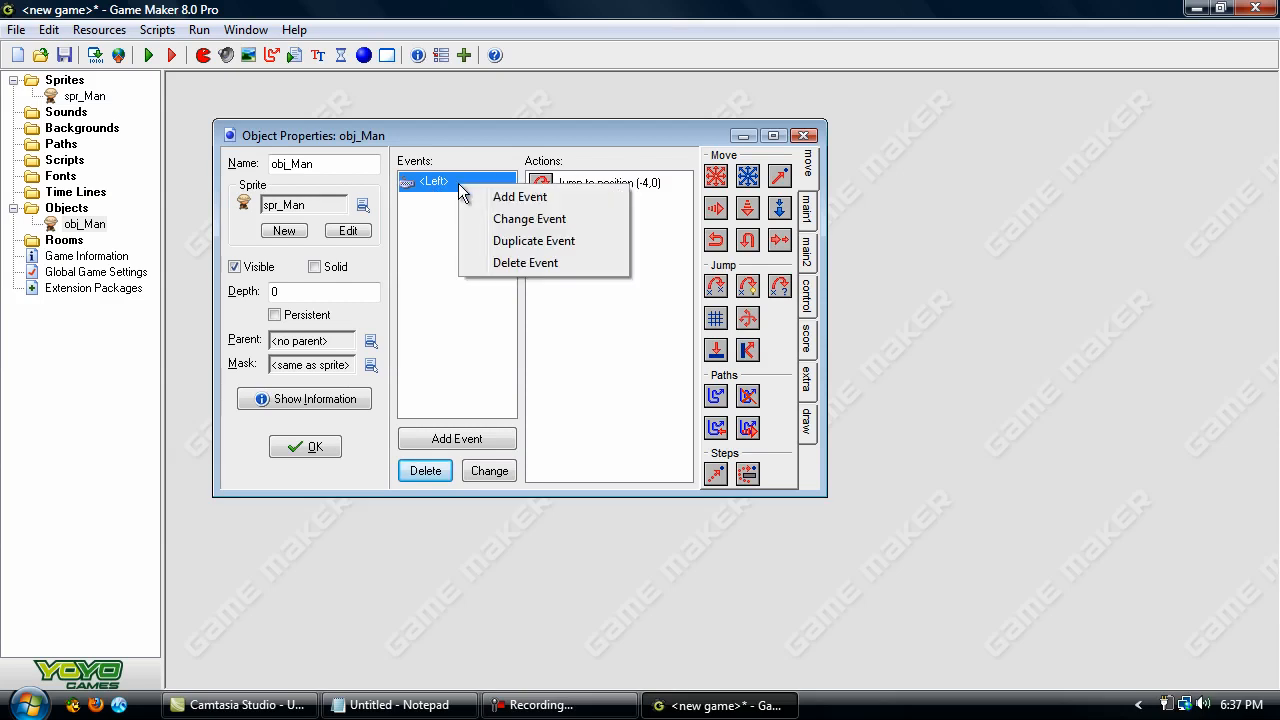
{"action": "left_click", "coordinate": [514, 240]}
{"action": "left_click", "coordinate": [524, 386]}
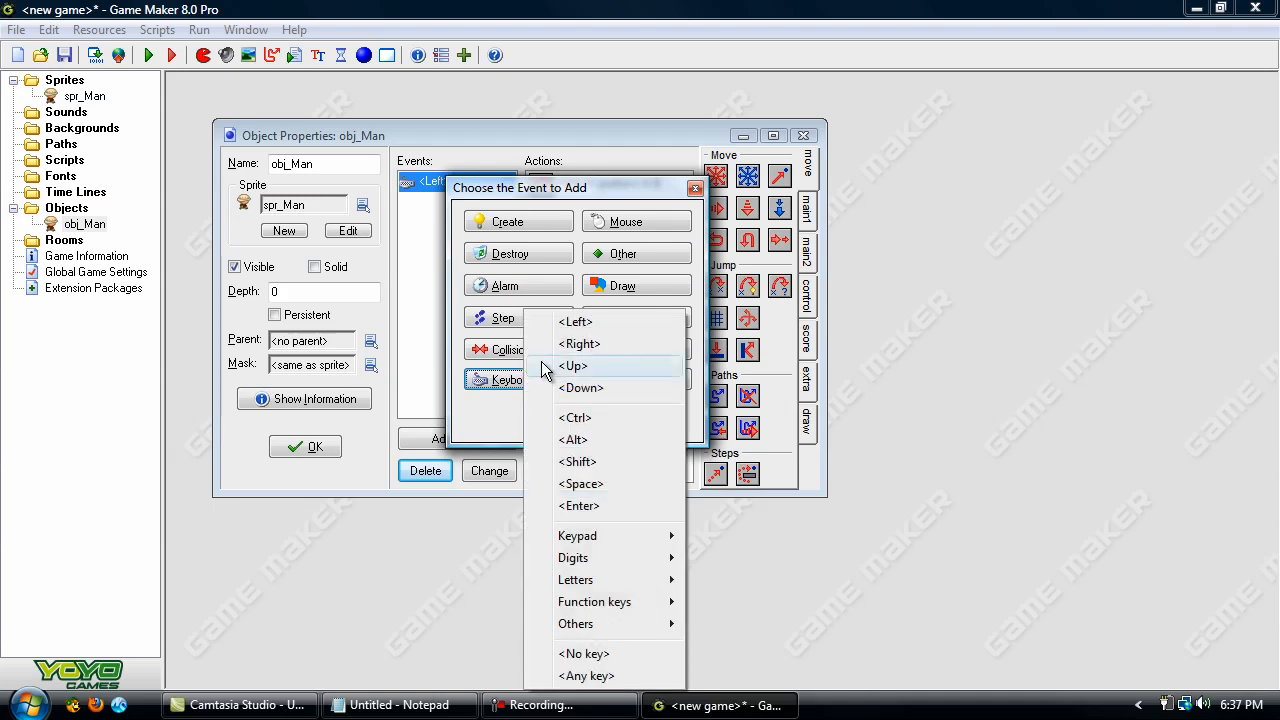
{"action": "left_click", "coordinate": [576, 343]}
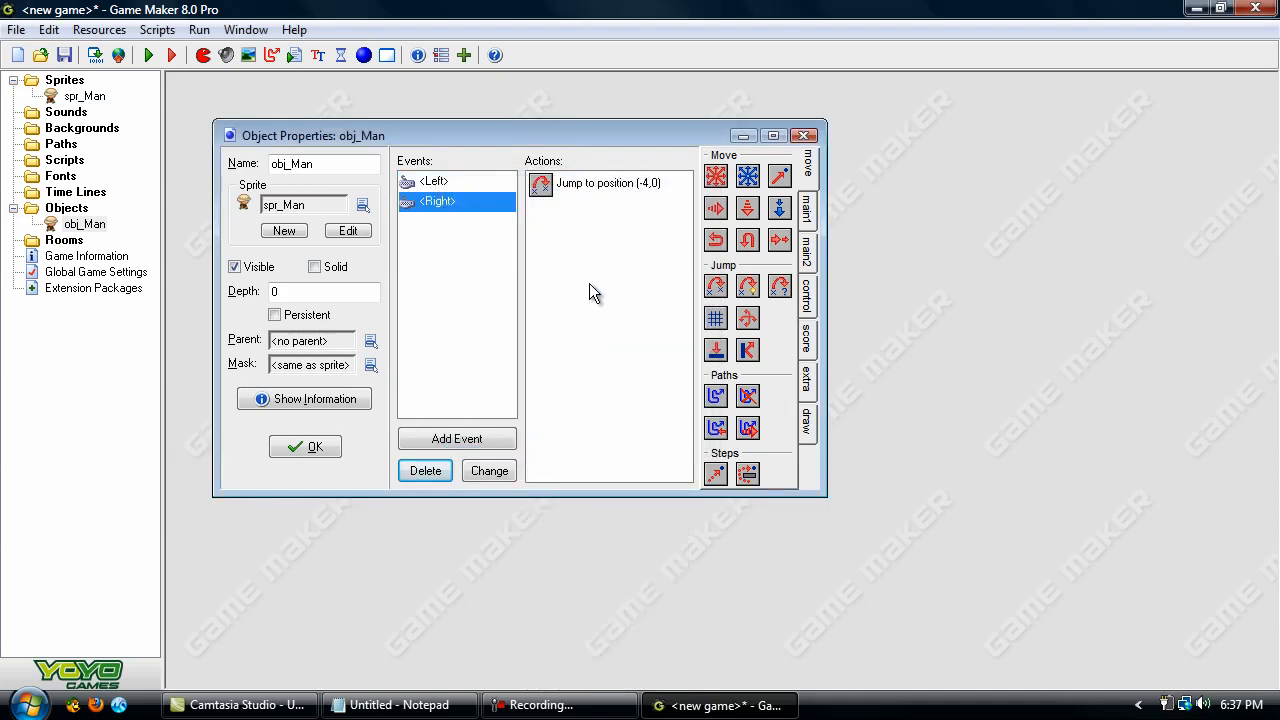
{"action": "double_click", "coordinate": [616, 184]}
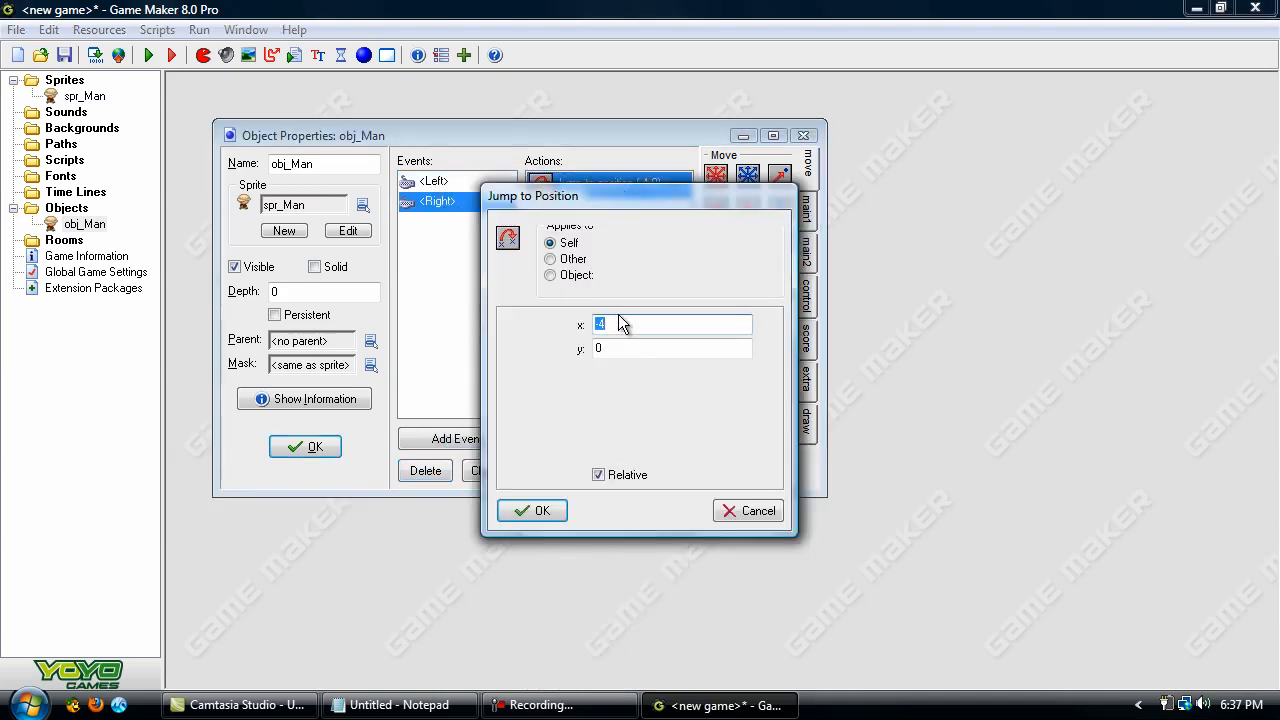
{"action": "type", "text": "4"}
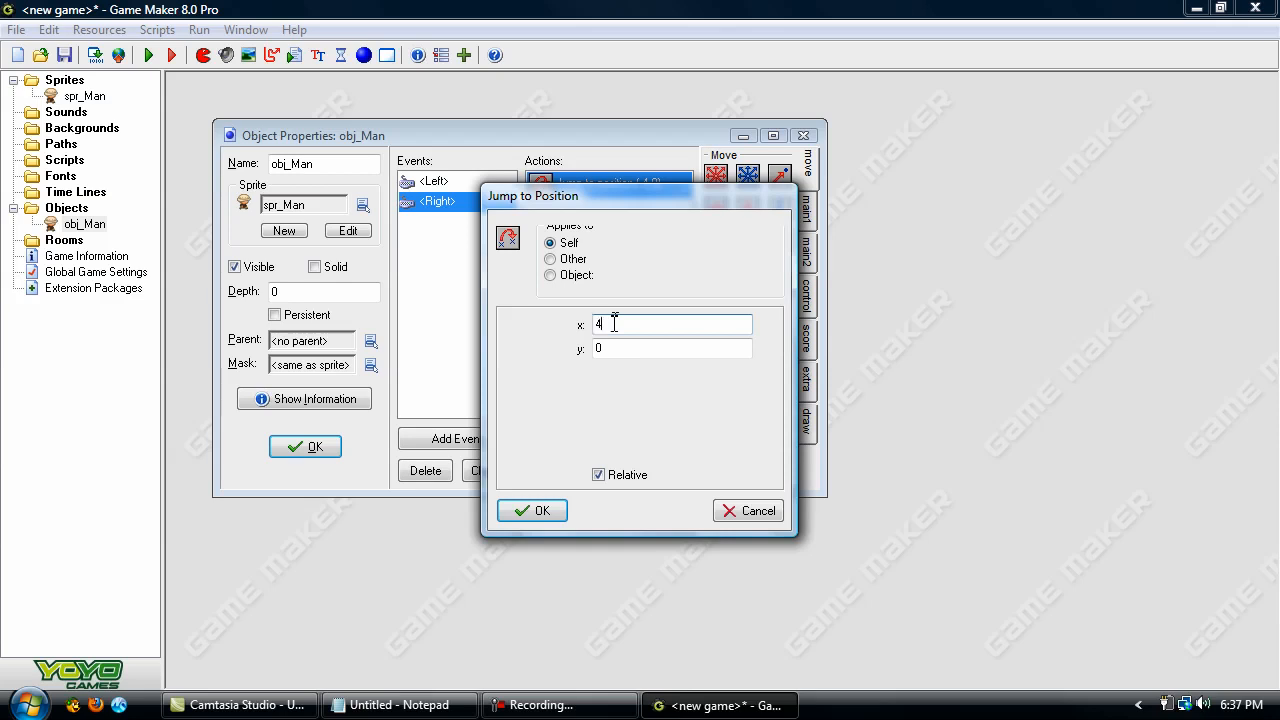
{"action": "left_click", "coordinate": [520, 520]}
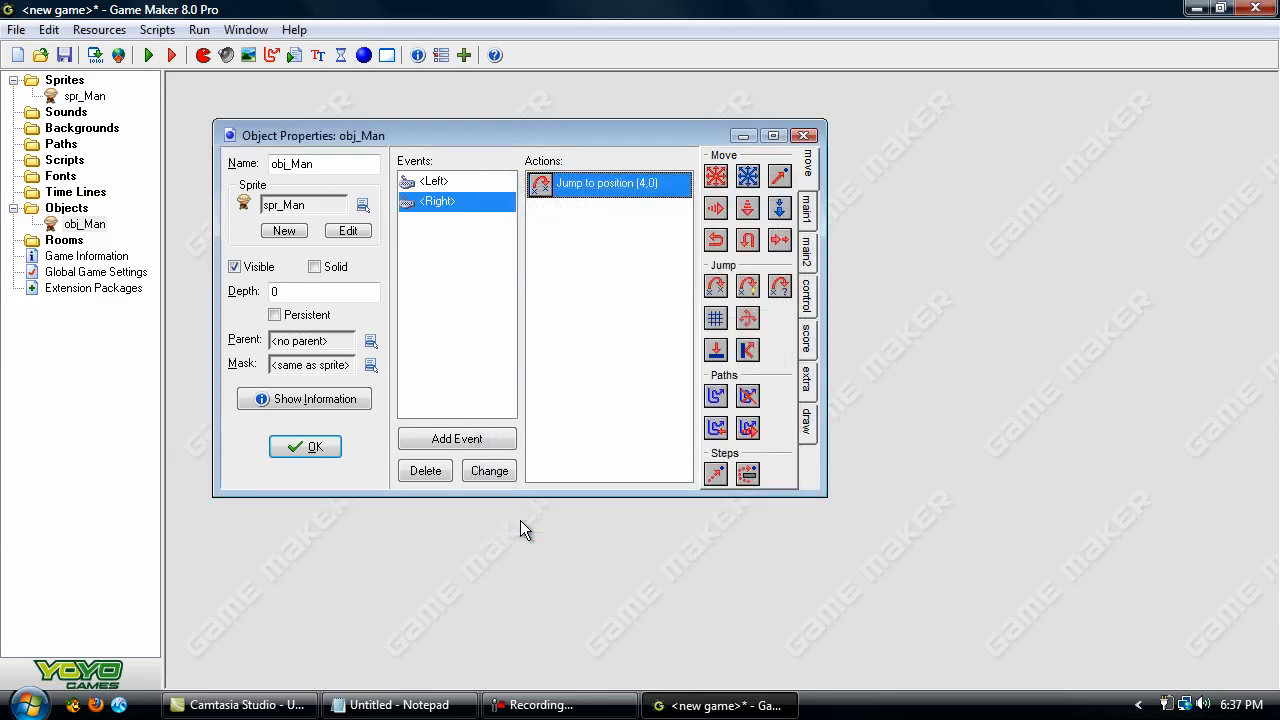
Step: Duplicate the <Right> event as an <Up> keyboard event and set its Jump to Position action to x 0 and y -4
{"action": "right_click", "coordinate": [459, 204]}
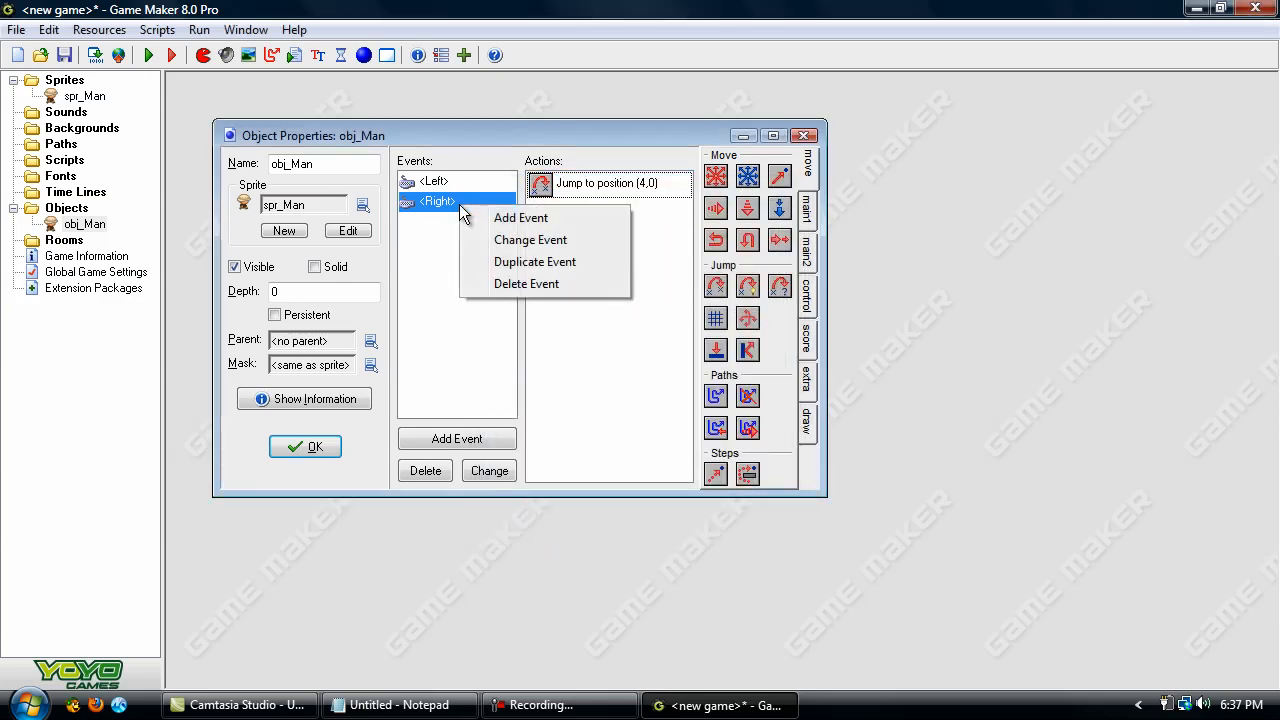
{"action": "left_click", "coordinate": [523, 262]}
{"action": "left_click", "coordinate": [515, 382]}
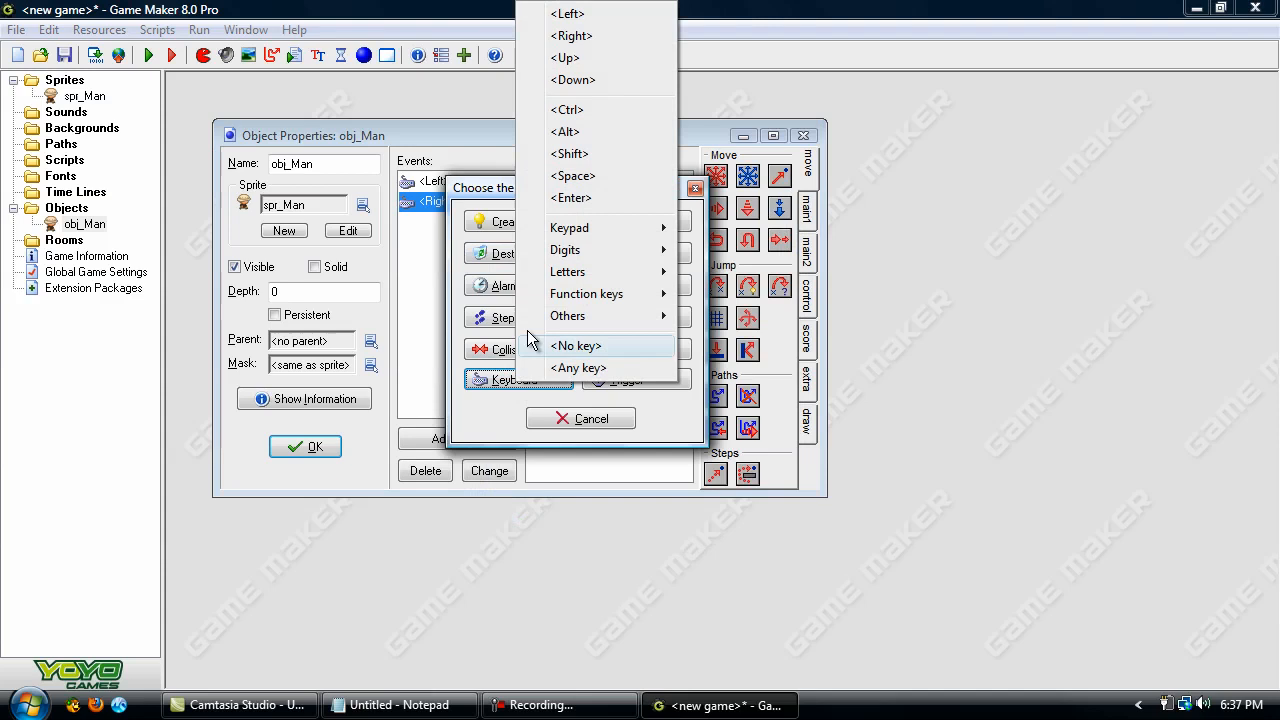
{"action": "left_click", "coordinate": [591, 55]}
{"action": "double_click", "coordinate": [620, 180]}
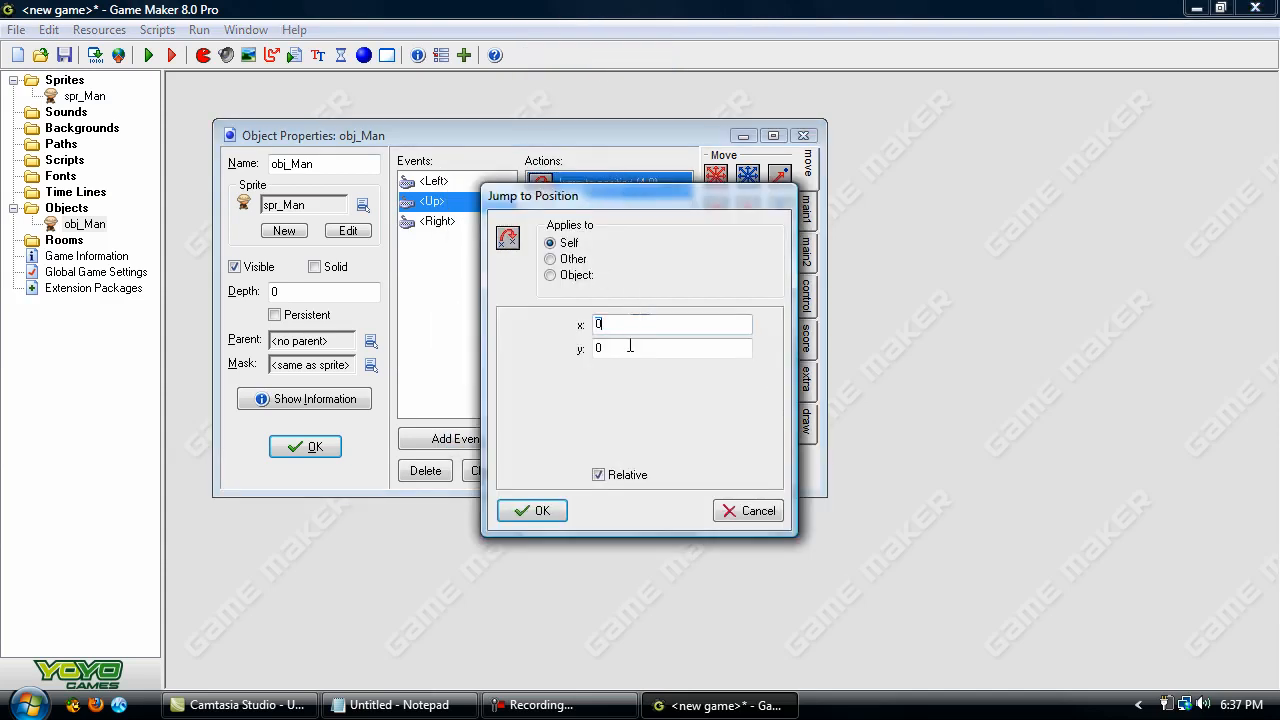
{"action": "key", "text": "Tab"}
{"action": "type", "text": "-4"}
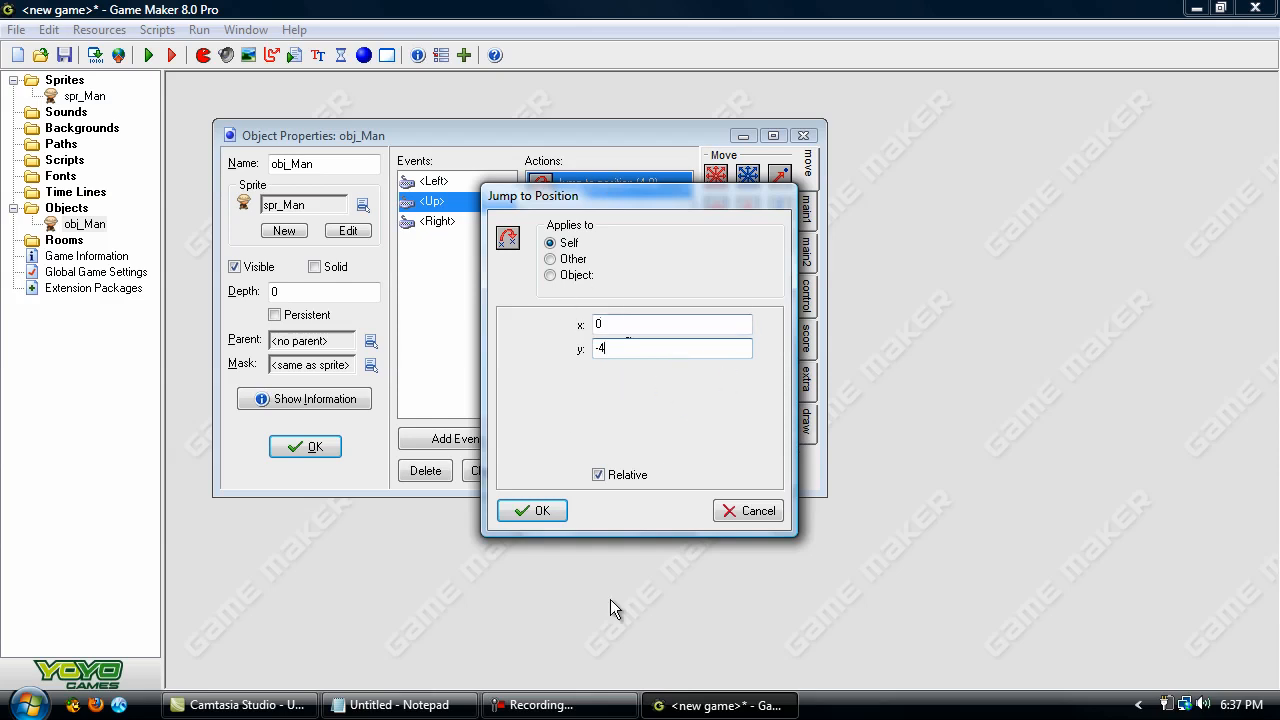
{"action": "left_click", "coordinate": [547, 507]}
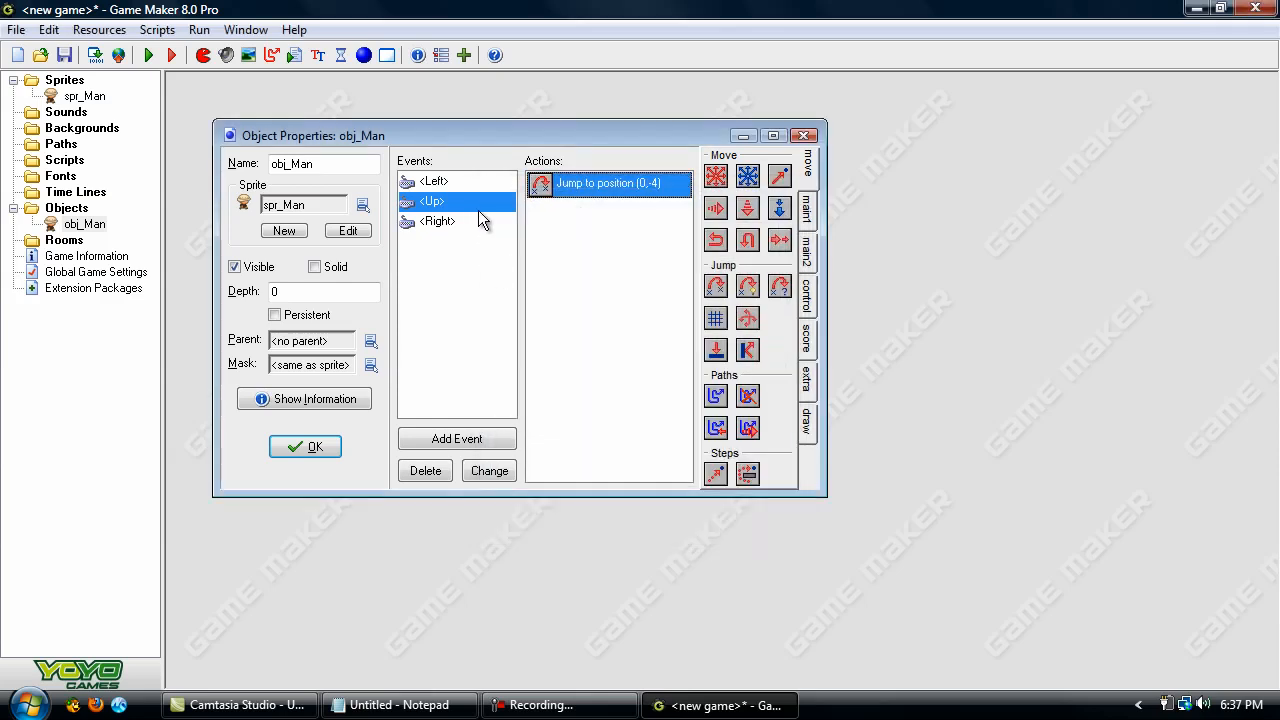
Step: Duplicate the <Up> event as a <Down> keyboard event and set its Jump to Position y value to 4
{"action": "right_click", "coordinate": [461, 205]}
{"action": "left_click", "coordinate": [505, 263]}
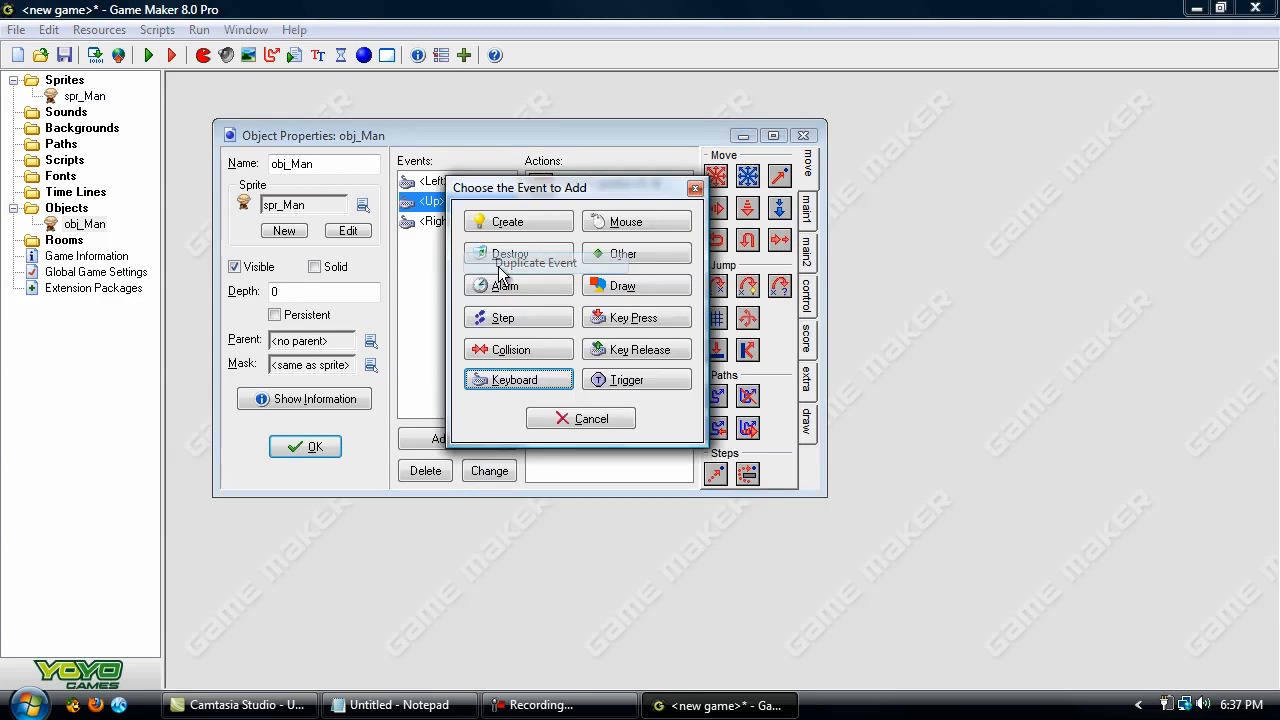
{"action": "left_click", "coordinate": [545, 379]}
{"action": "left_click", "coordinate": [618, 393]}
{"action": "double_click", "coordinate": [598, 184]}
{"action": "key", "text": "Tab"}
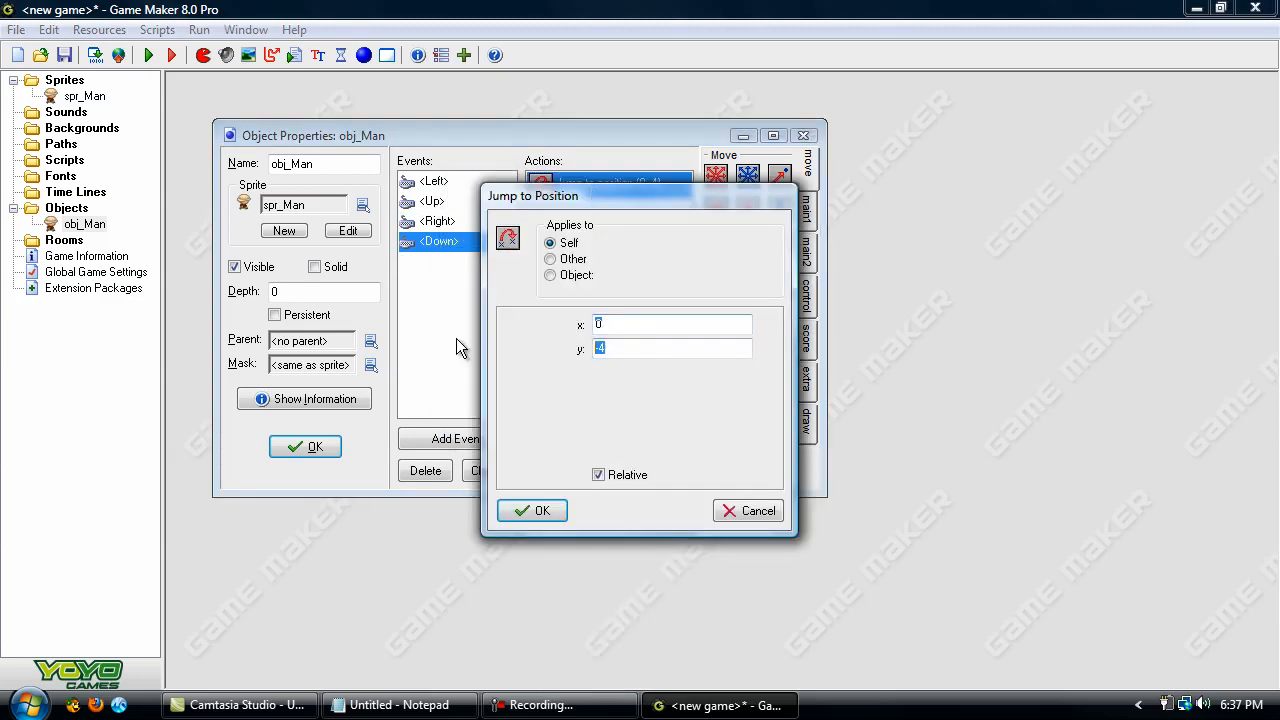
{"action": "type", "text": "4"}
{"action": "left_click", "coordinate": [503, 511]}
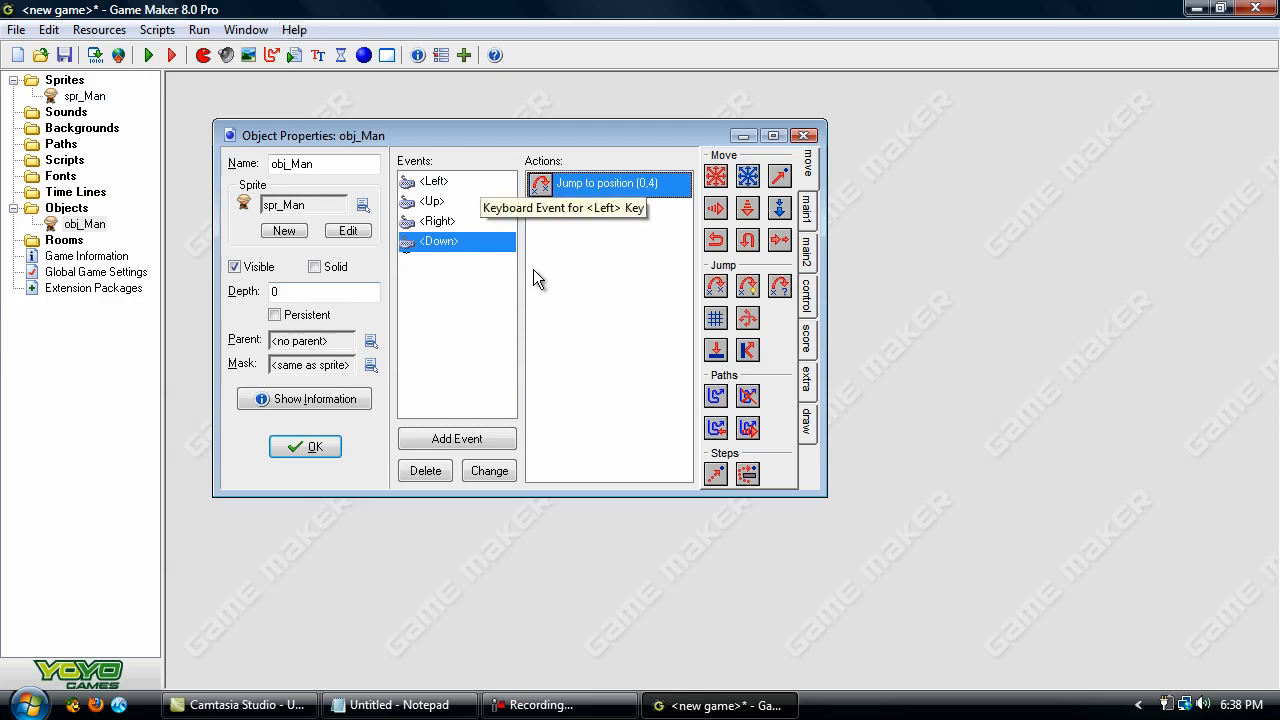
Step: Add a Create event with a Display Message action reading "Hello World!" and accept the object's properties
{"action": "left_click", "coordinate": [490, 443]}
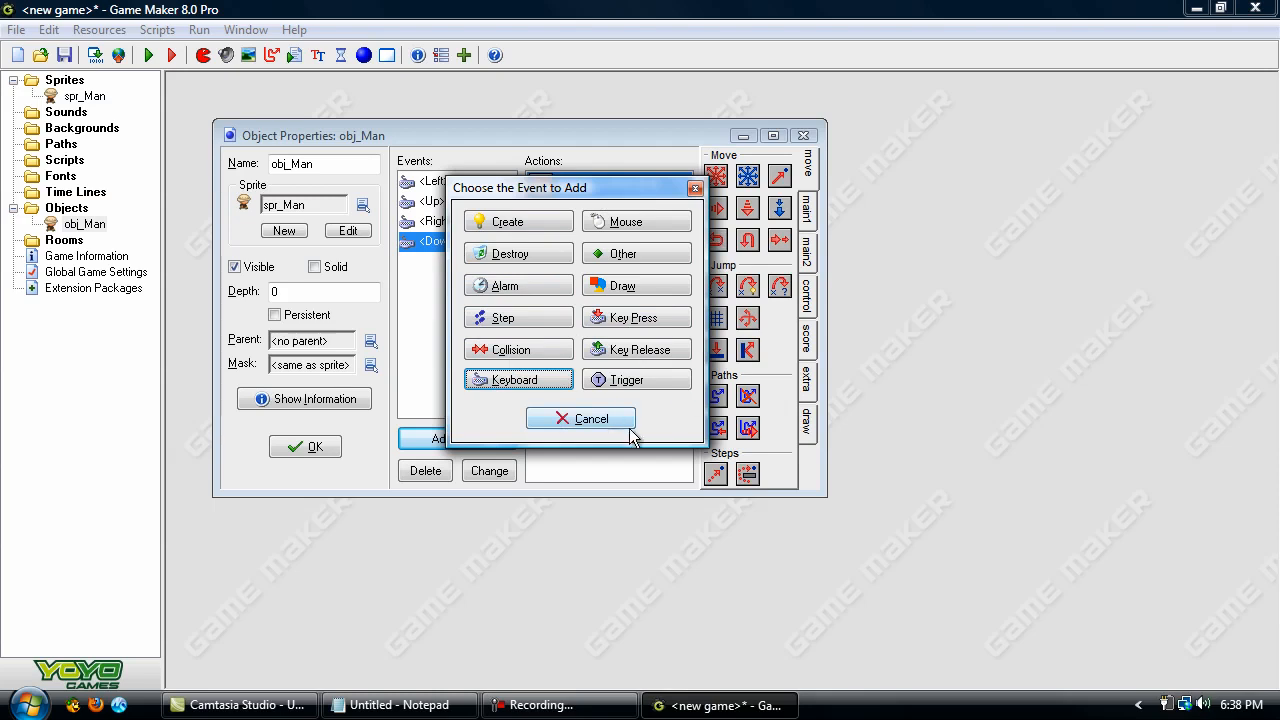
{"action": "left_click", "coordinate": [548, 225]}
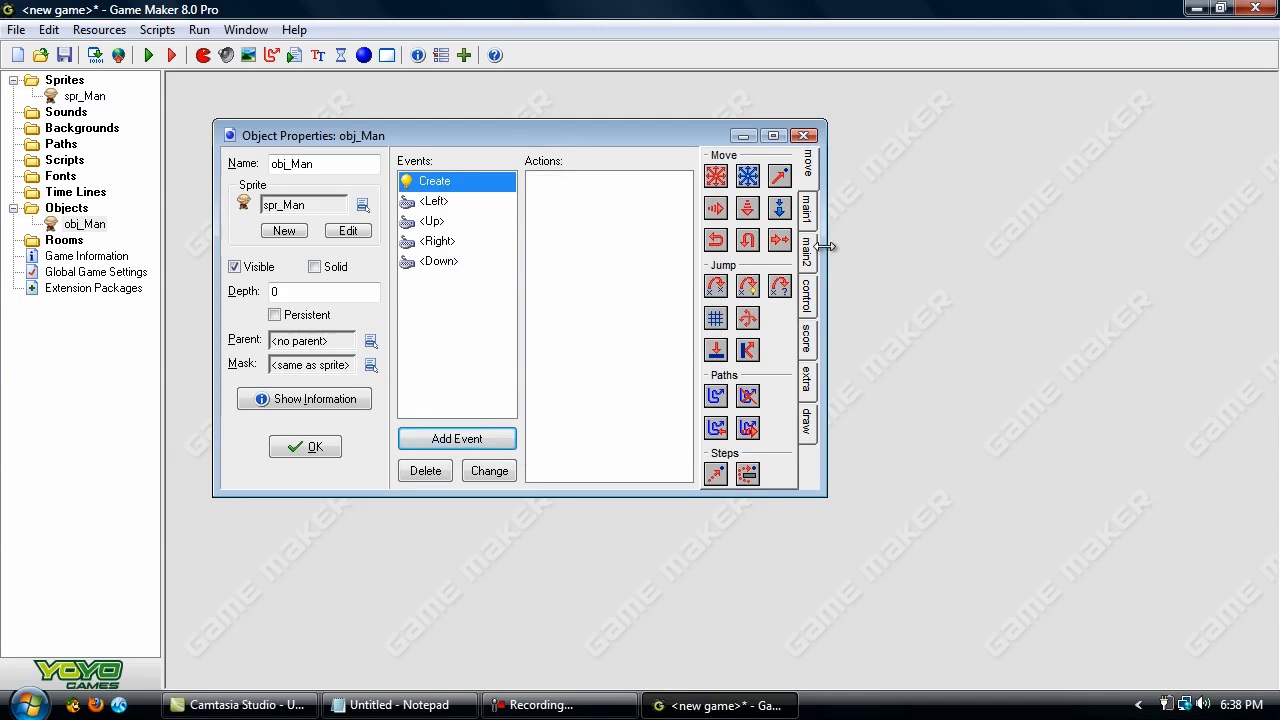
{"action": "left_click", "coordinate": [810, 215]}
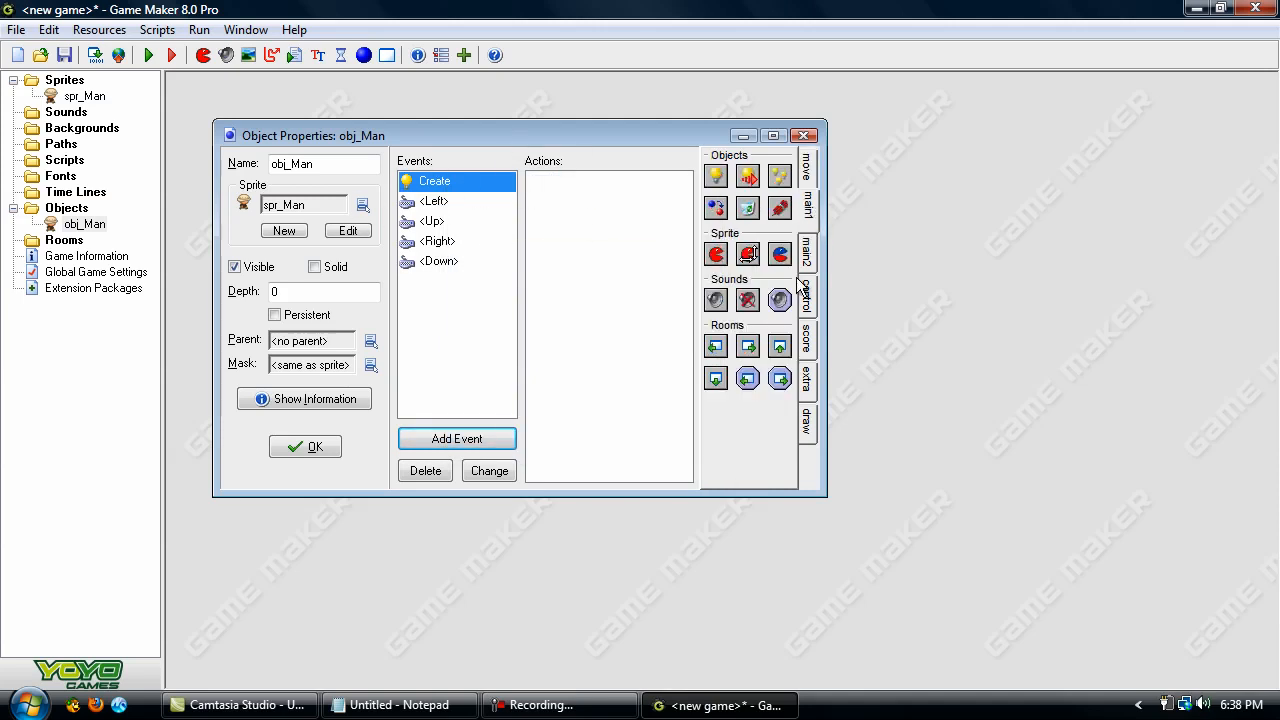
{"action": "left_click", "coordinate": [808, 254]}
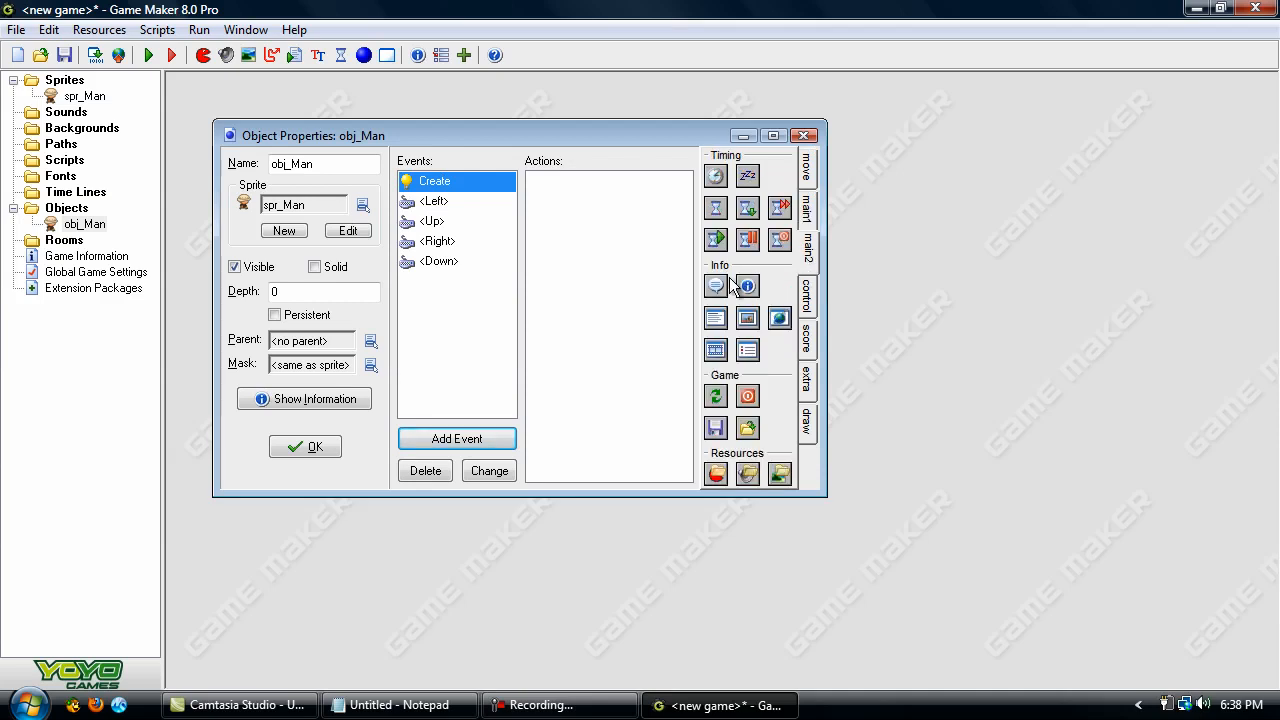
{"action": "left_click_drag", "start_coordinate": [716, 290], "coordinate": [630, 204]}
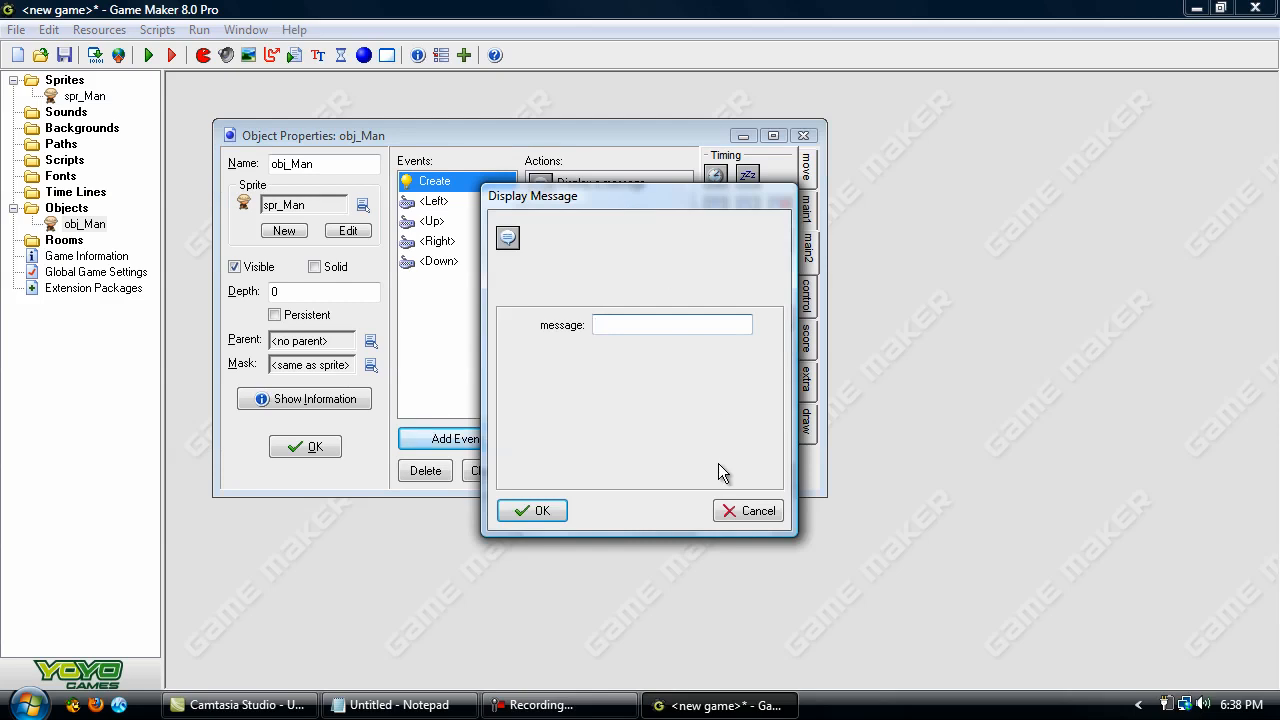
{"action": "type", "text": "Hello World!"}
{"action": "left_click", "coordinate": [551, 512]}
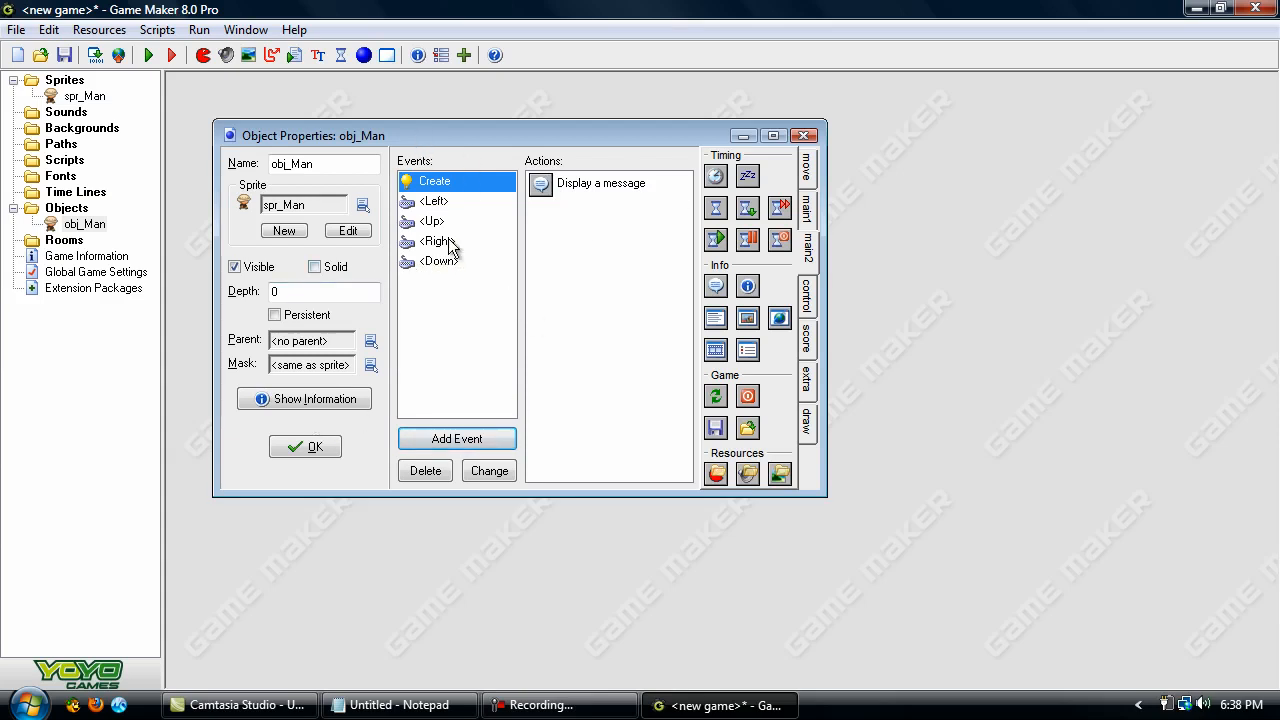
{"action": "double_click", "coordinate": [608, 193]}
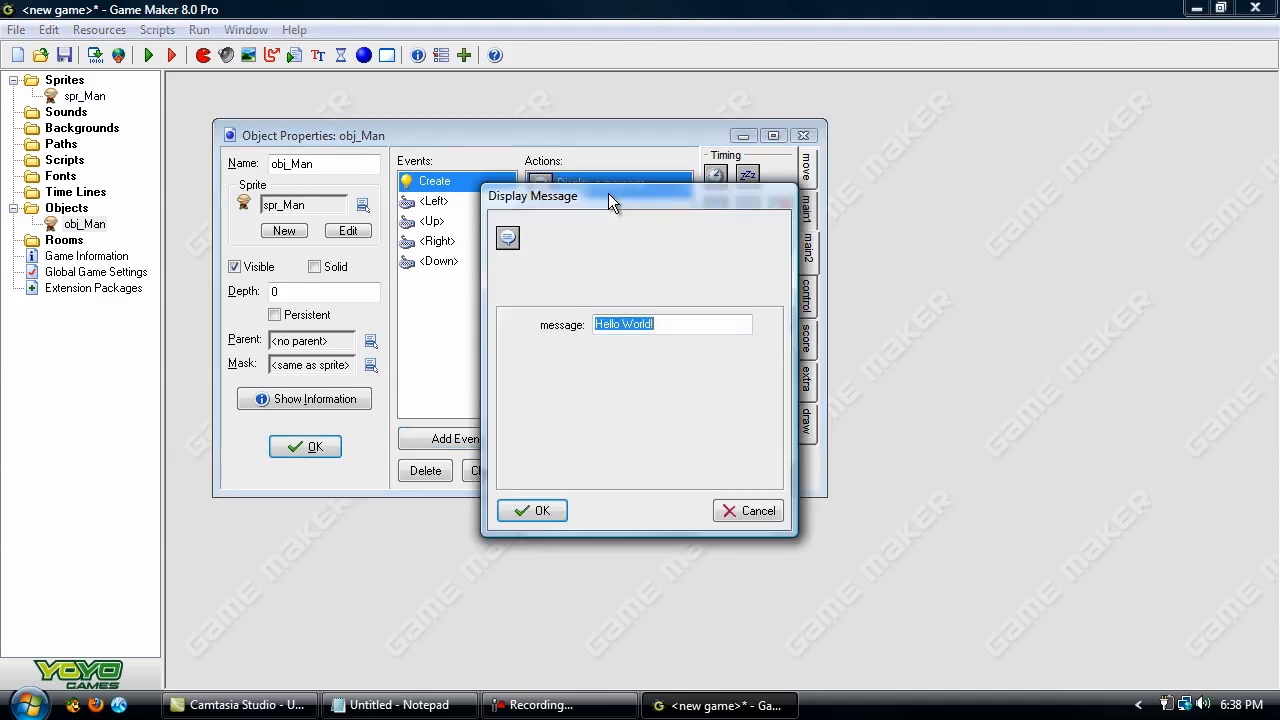
{"action": "left_click", "coordinate": [545, 511]}
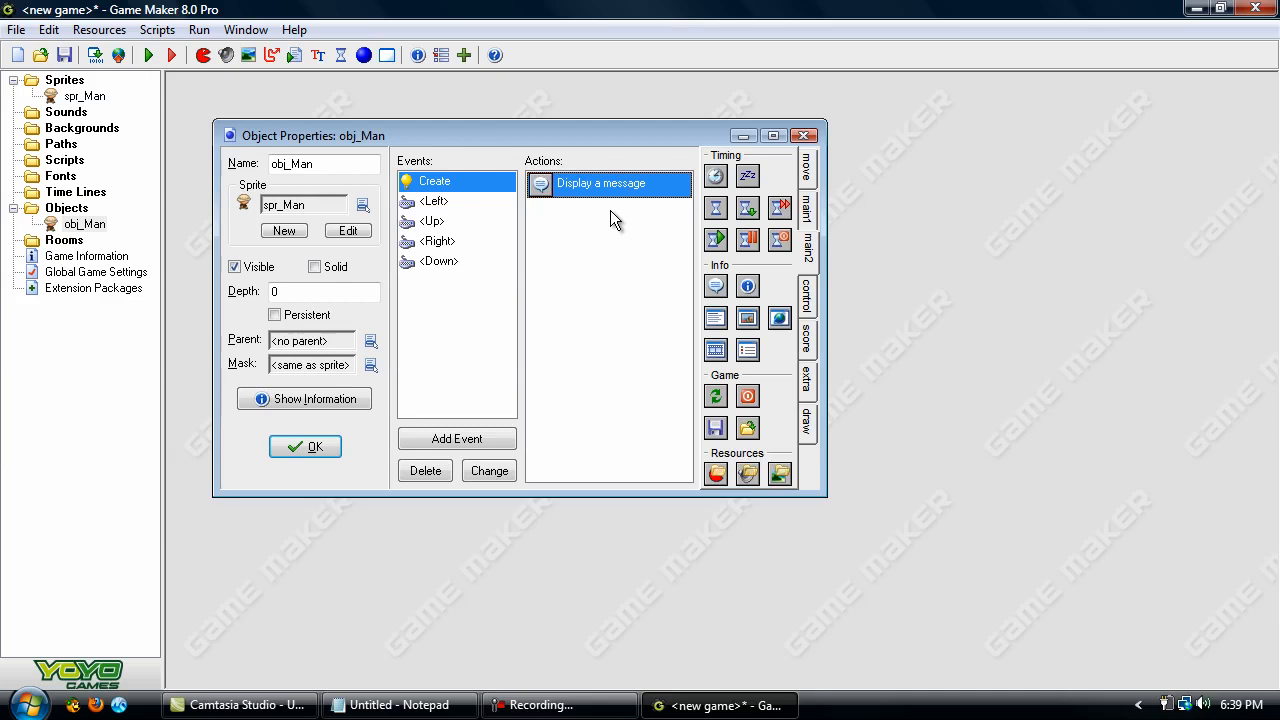
{"action": "left_click", "coordinate": [310, 448]}
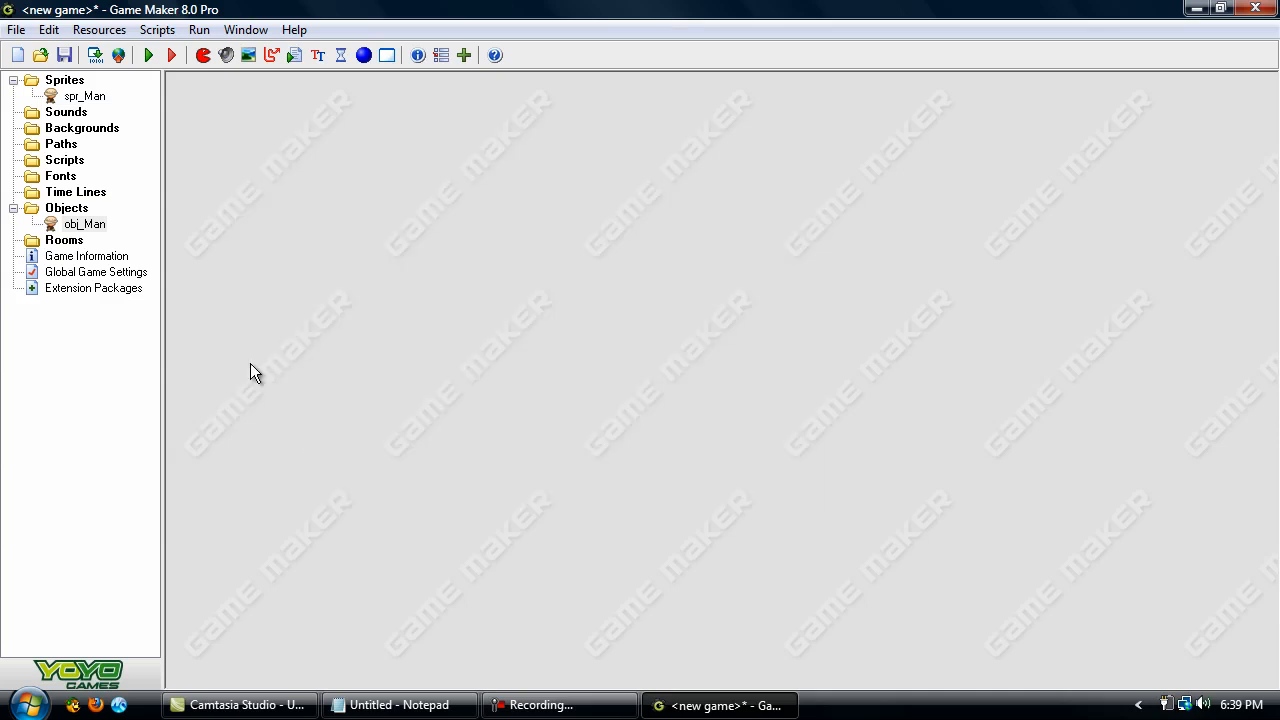
Step: Create a room, place one obj_Man instance near its centre, and accept the room
{"action": "right_click", "coordinate": [76, 243]}
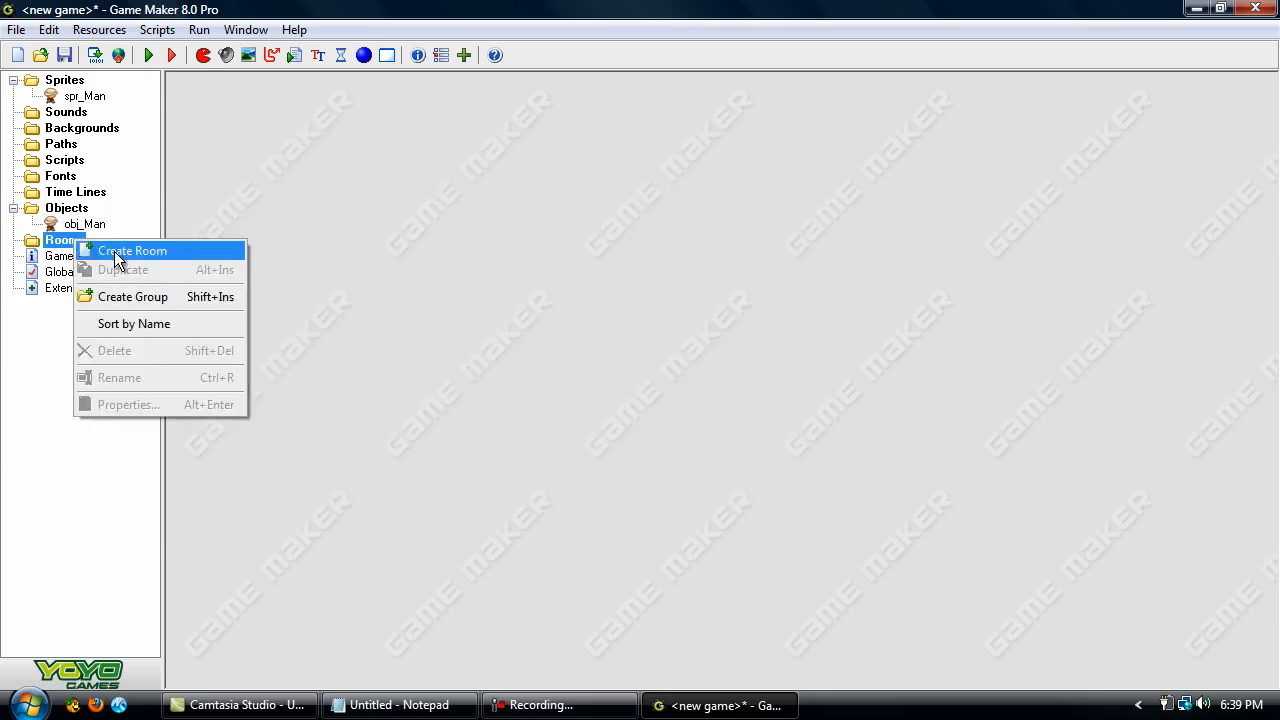
{"action": "left_click", "coordinate": [114, 251]}
{"action": "left_click", "coordinate": [826, 158]}
{"action": "left_click_drag", "start_coordinate": [643, 252], "coordinate": [645, 328]}
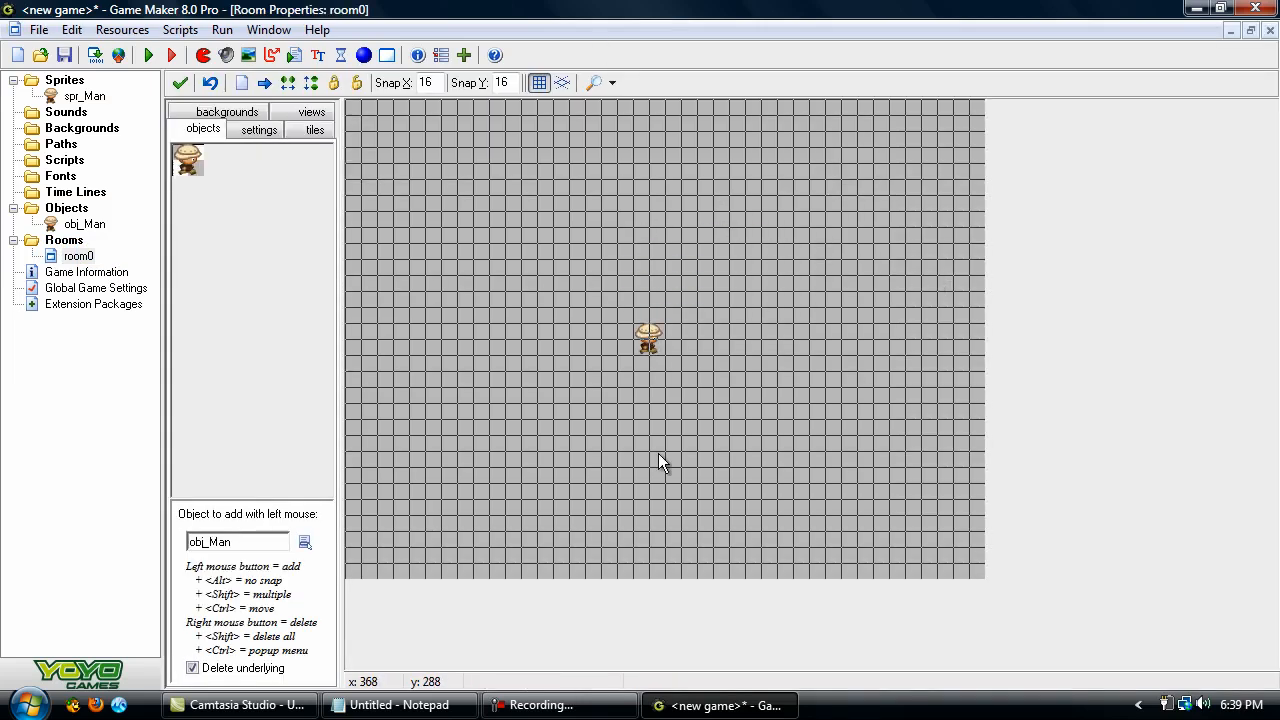
{"action": "left_click", "coordinate": [181, 84]}
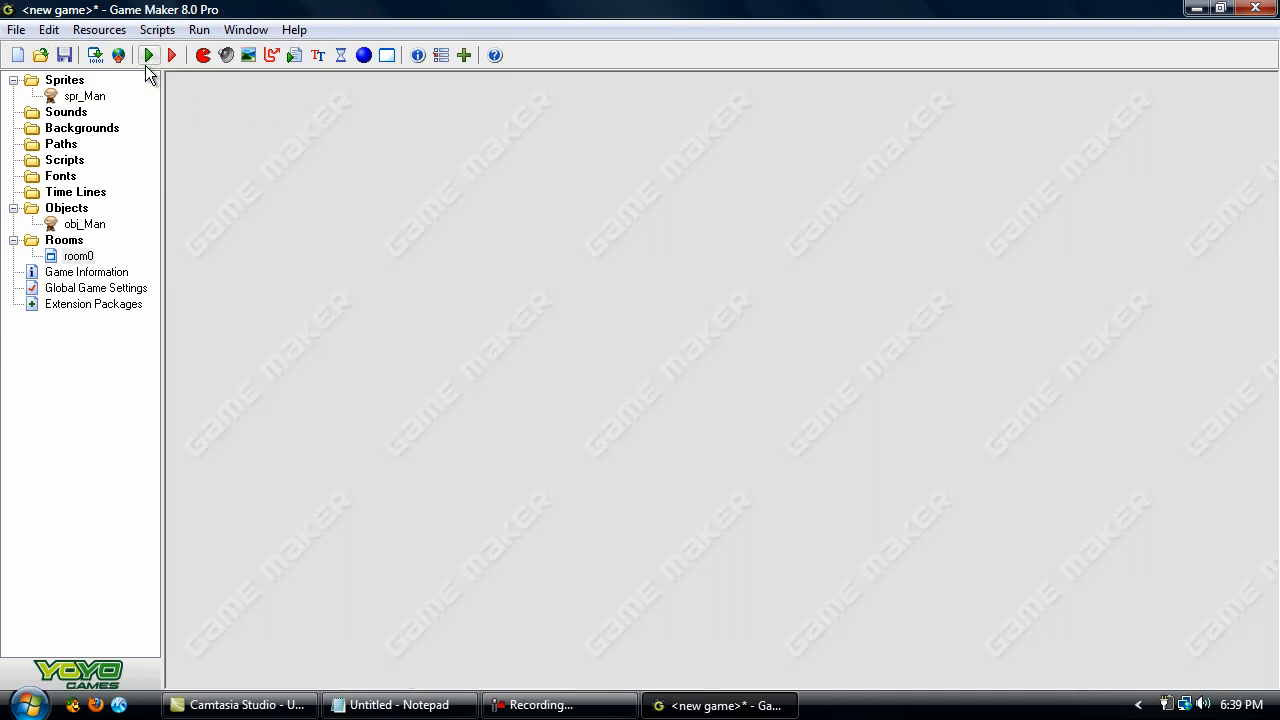
Step: Run the game, dismiss the opening message, test moving the man in all four directions, and quit the game
{"action": "left_click", "coordinate": [150, 56]}
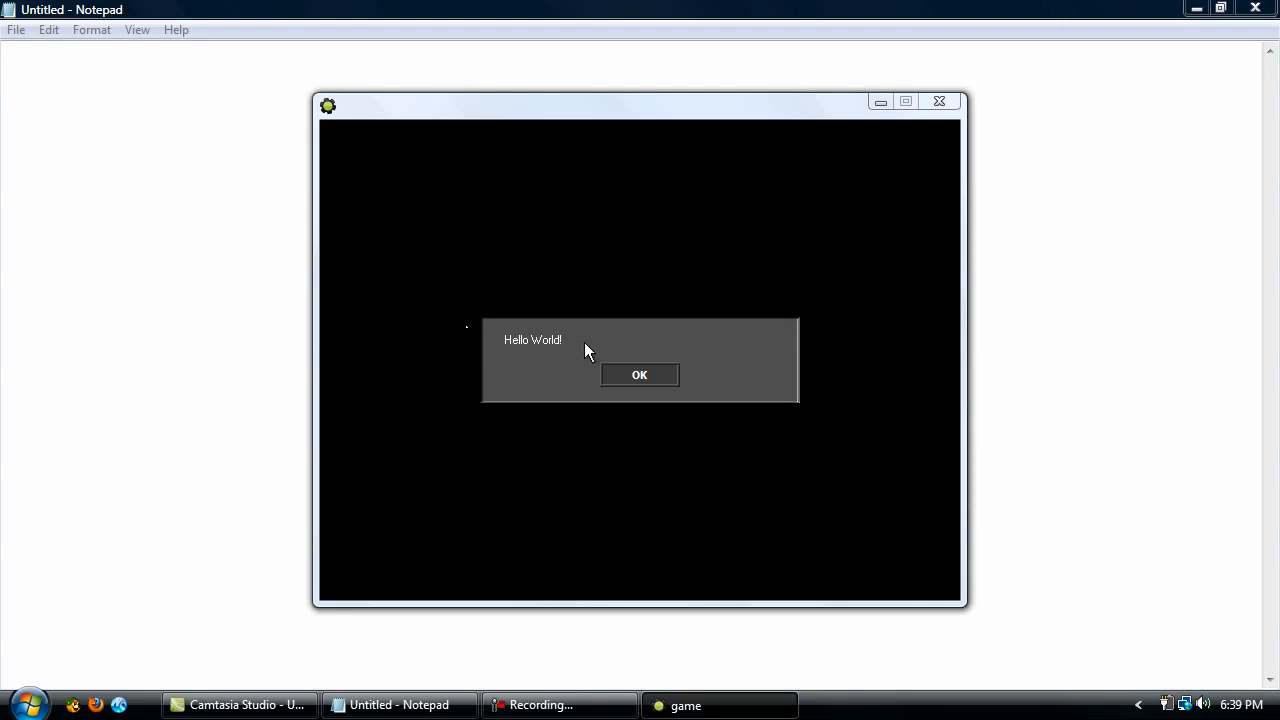
{"action": "left_click", "coordinate": [658, 376]}
{"action": "key", "text": "Right"}
{"action": "key", "text": "Left"}
{"action": "key", "text": "Left"}
{"action": "key", "text": "Up"}
{"action": "key", "text": "Right"}
{"action": "key", "text": "Down"}
{"action": "key", "text": "Left"}
{"action": "key", "text": "Right"}
{"action": "key", "text": "Up"}
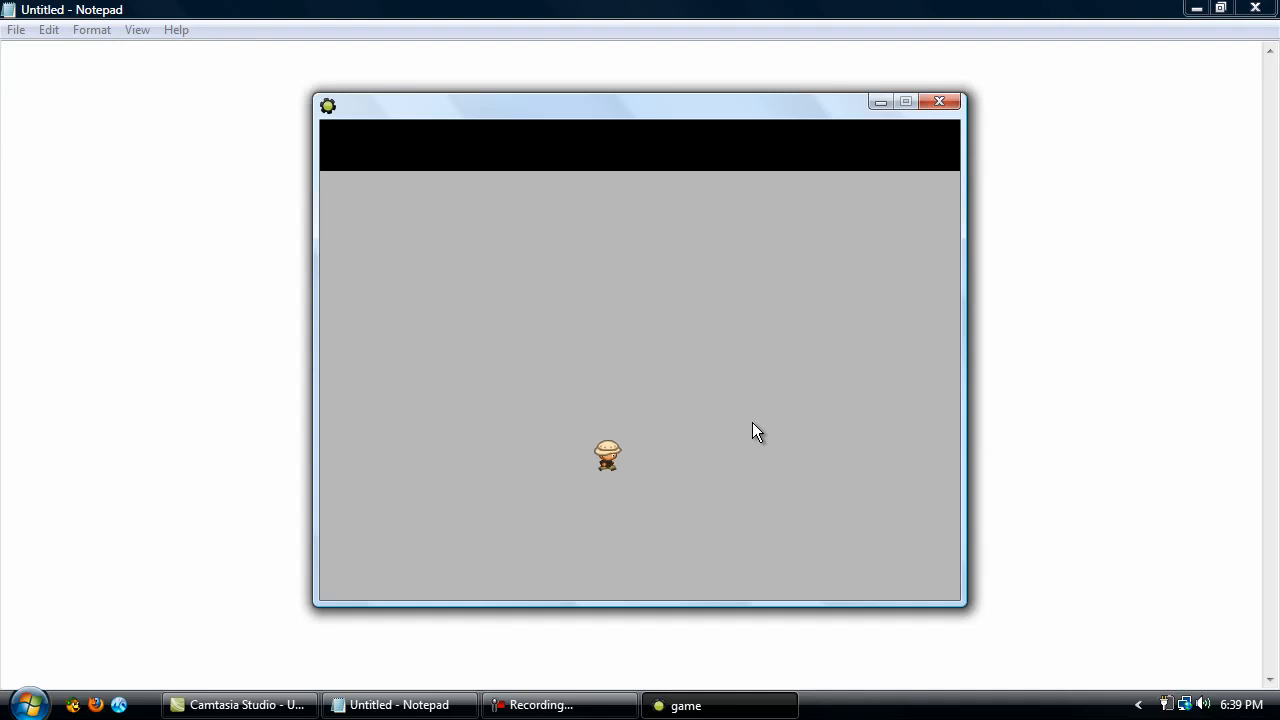
{"action": "key", "text": "Right"}
{"action": "key", "text": "Up"}
{"action": "key", "text": "Left"}
{"action": "key", "text": "Left"}
{"action": "key", "text": "Right"}
{"action": "key", "text": "Up"}
{"action": "key", "text": "Left"}
{"action": "key", "text": "Up"}
{"action": "key", "text": "Right"}
{"action": "key", "text": "Down"}
{"action": "key", "text": "Down"}
{"action": "key", "text": "Left"}
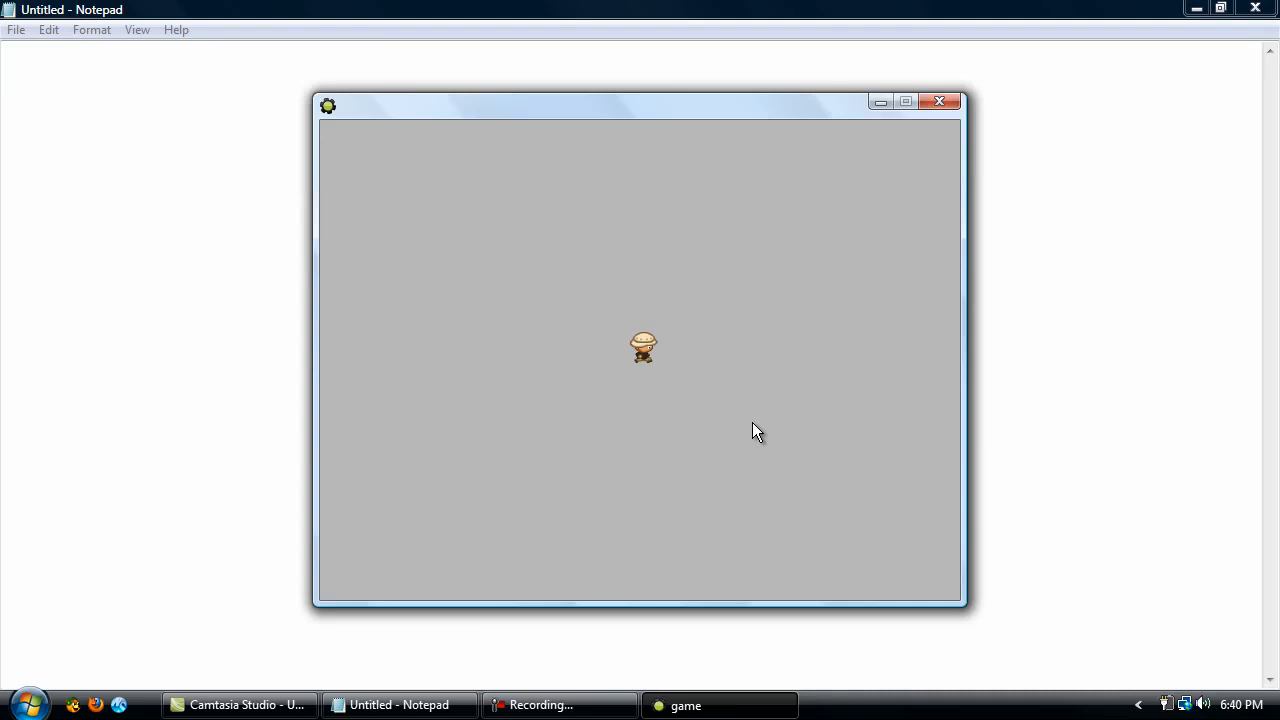
{"action": "key", "text": "Escape"}
Step: Reopen obj_Man's properties and examine the action categories from move to draw, along with the available help resources
{"action": "double_click", "coordinate": [88, 226]}
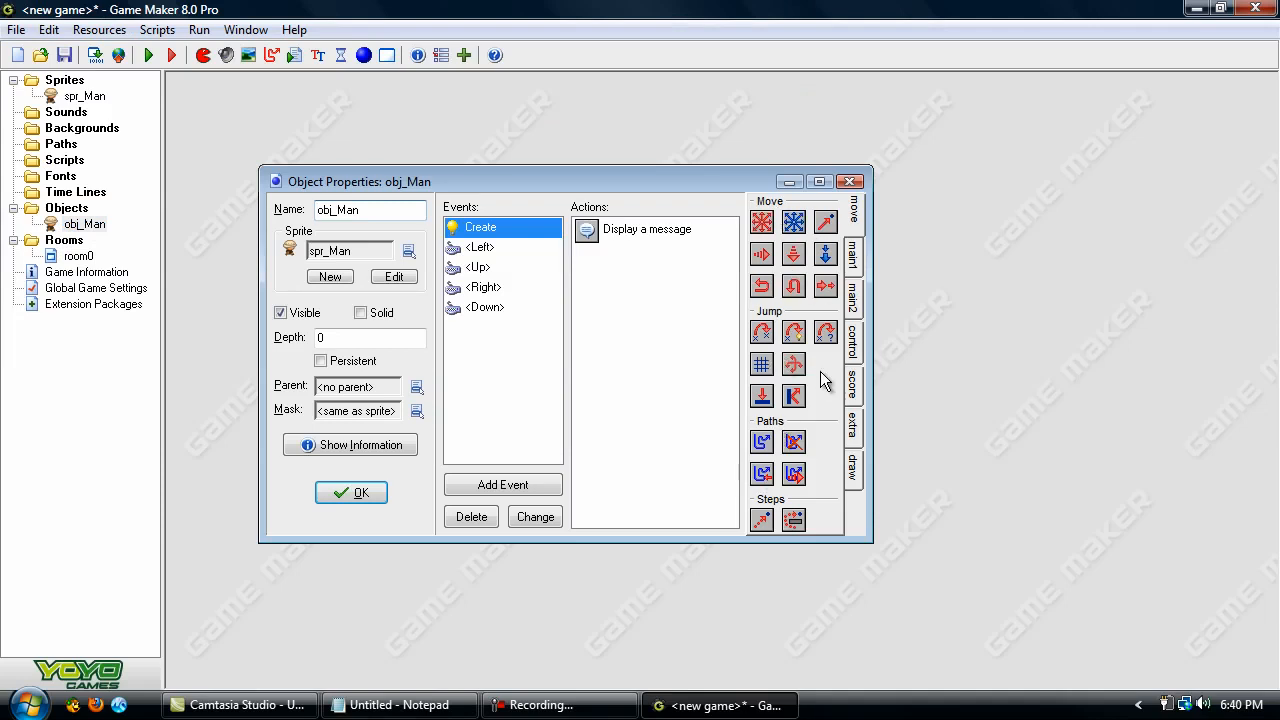
{"action": "left_click", "coordinate": [853, 255]}
{"action": "left_click", "coordinate": [853, 297]}
{"action": "left_click", "coordinate": [853, 342]}
{"action": "left_click", "coordinate": [853, 383]}
{"action": "left_click", "coordinate": [853, 424]}
{"action": "left_click", "coordinate": [853, 462]}
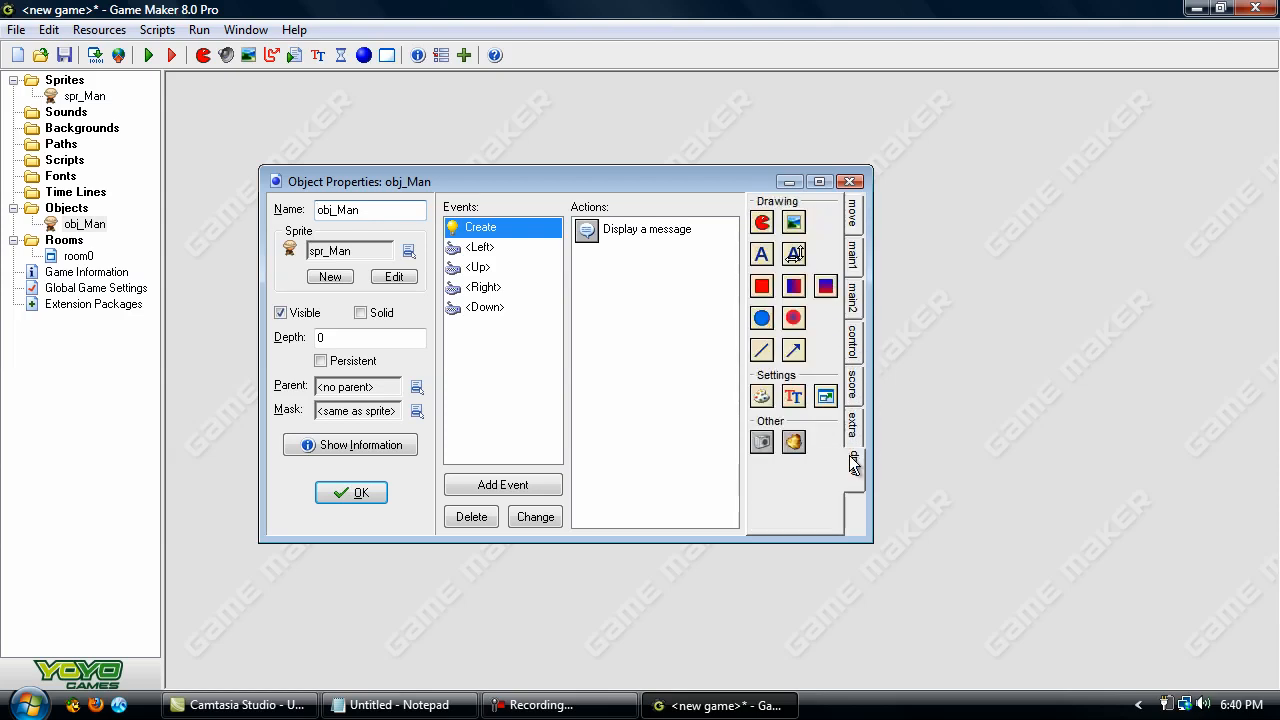
{"action": "left_click", "coordinate": [852, 216]}
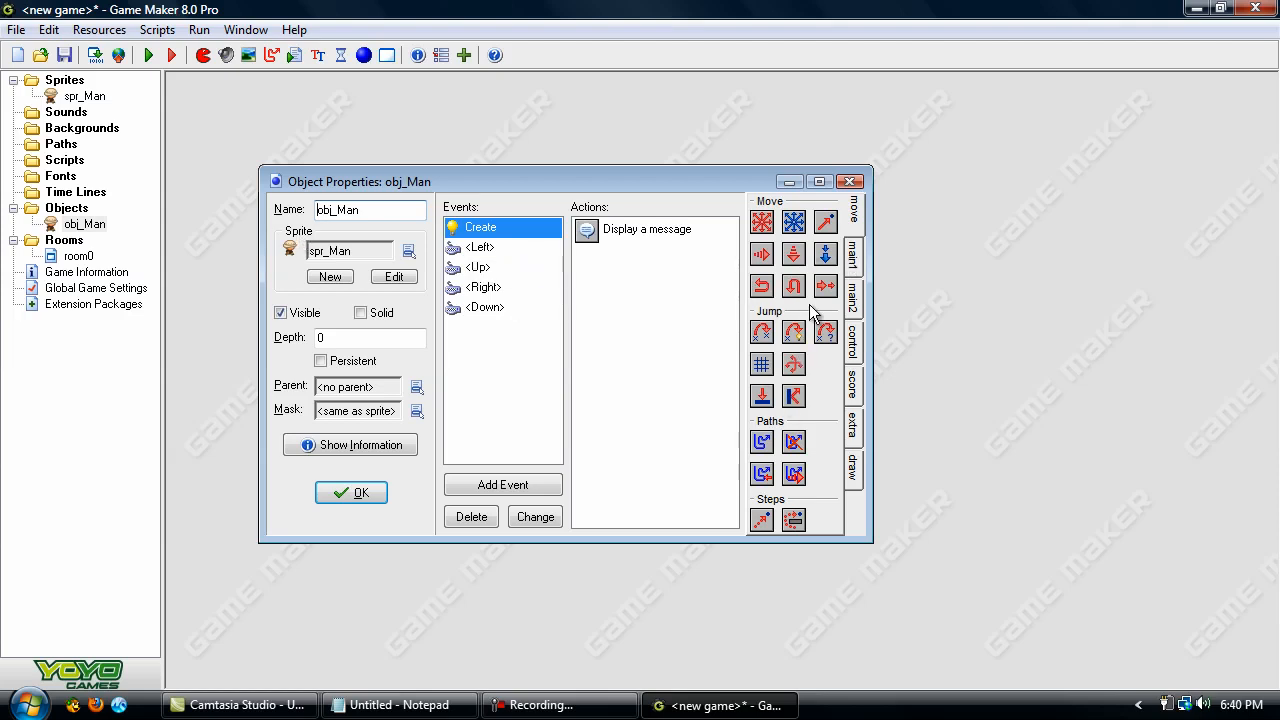
{"action": "left_click", "coordinate": [855, 254]}
{"action": "left_click", "coordinate": [847, 299]}
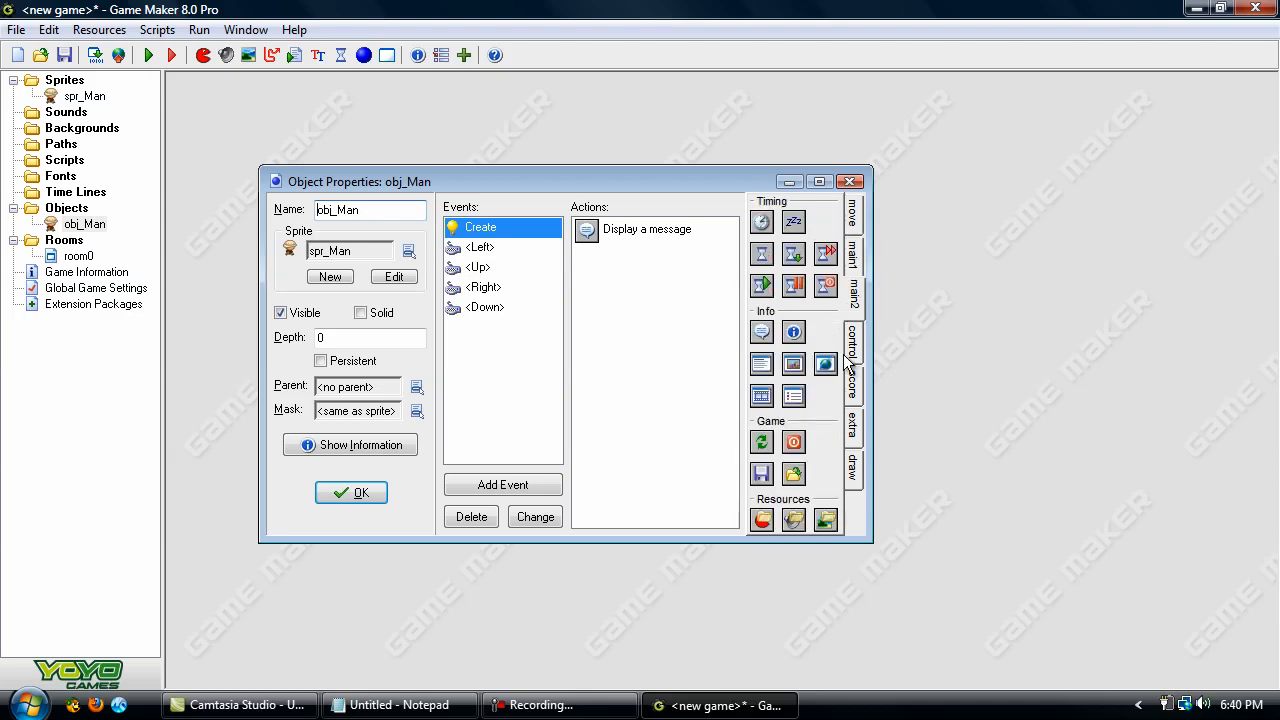
{"action": "left_click", "coordinate": [850, 342]}
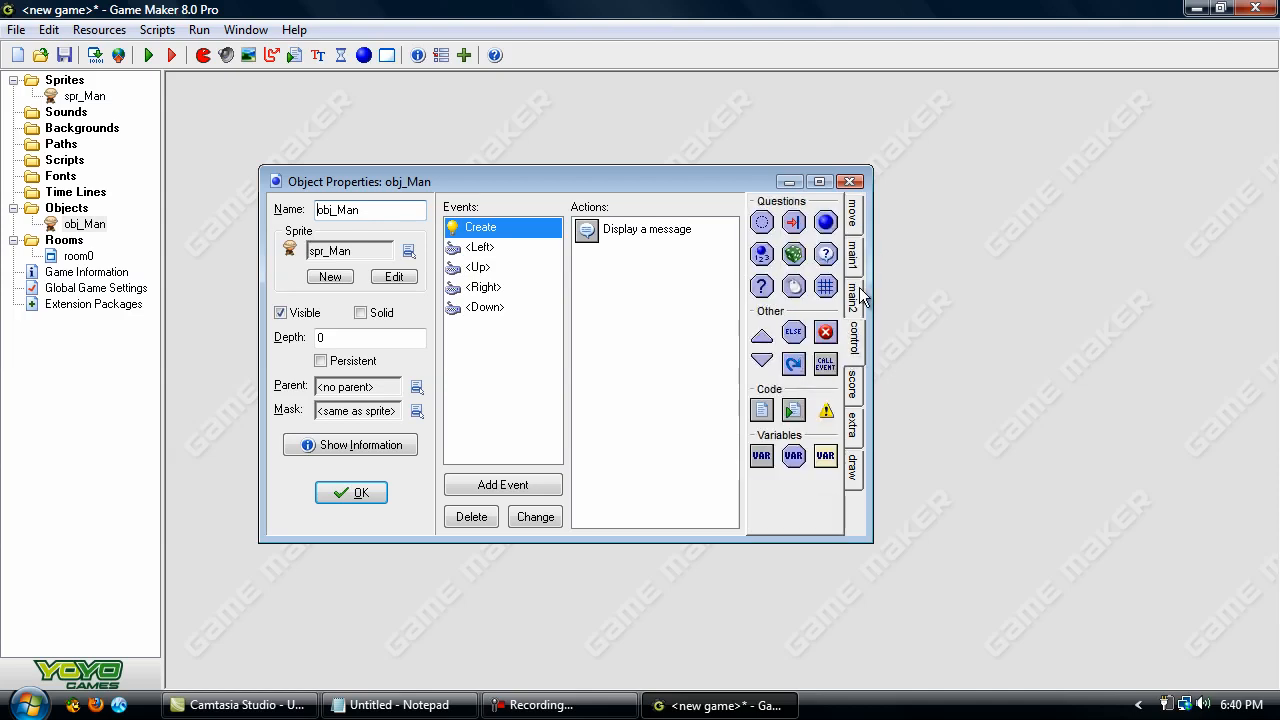
{"action": "left_click", "coordinate": [860, 286]}
{"action": "left_click", "coordinate": [855, 262]}
{"action": "left_click", "coordinate": [854, 218]}
{"action": "left_click", "coordinate": [295, 30]}
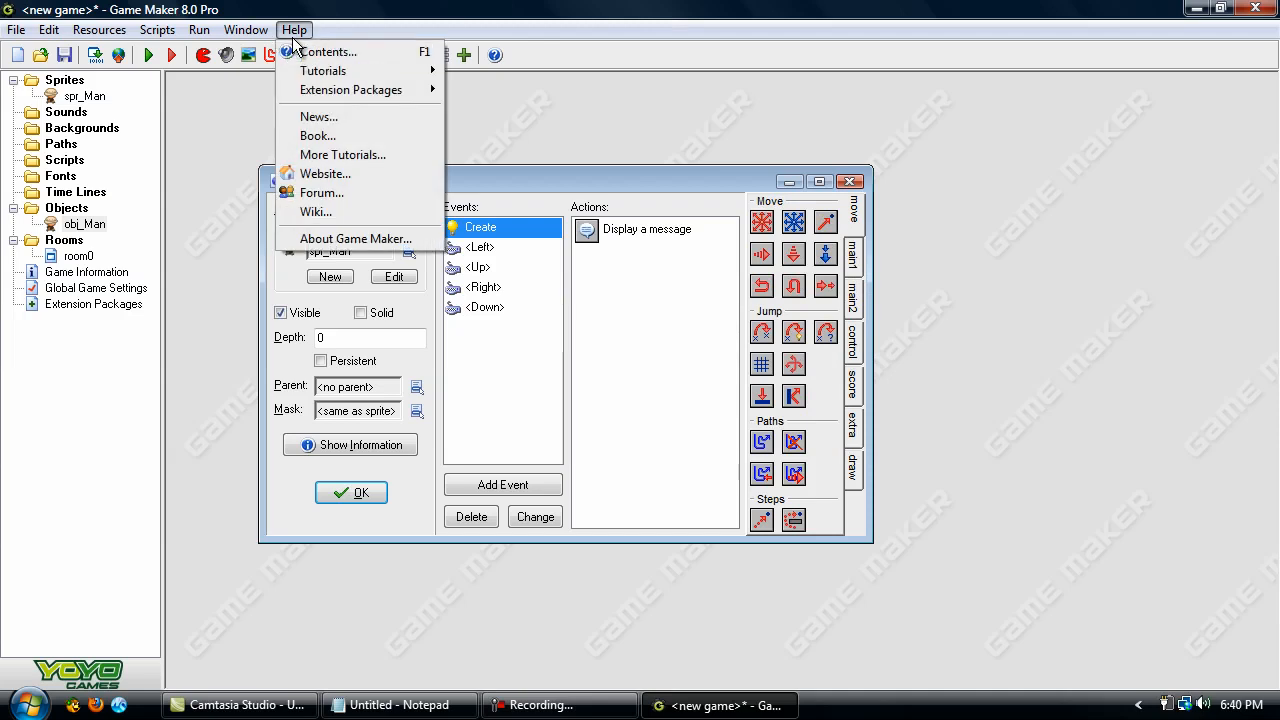
{"action": "left_click", "coordinate": [784, 98]}
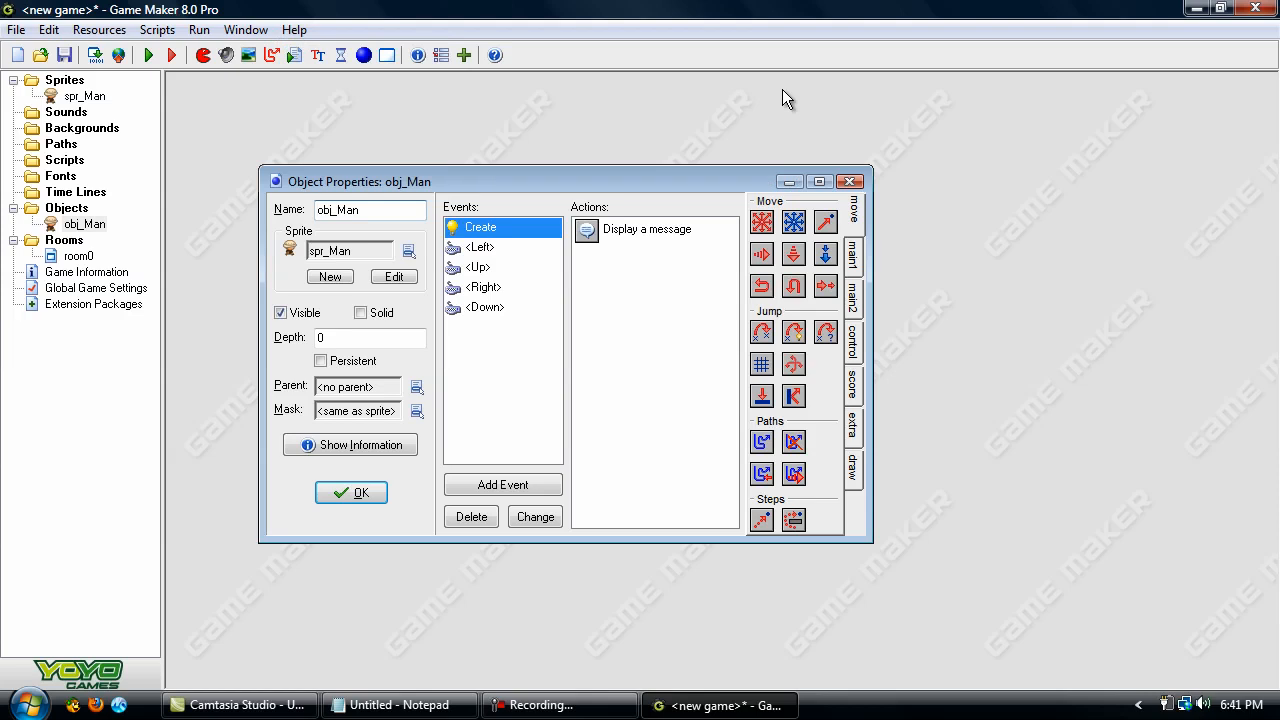
Step: Review the event types that can be added to obj_Man without adding one, and close its properties
{"action": "left_click", "coordinate": [498, 484]}
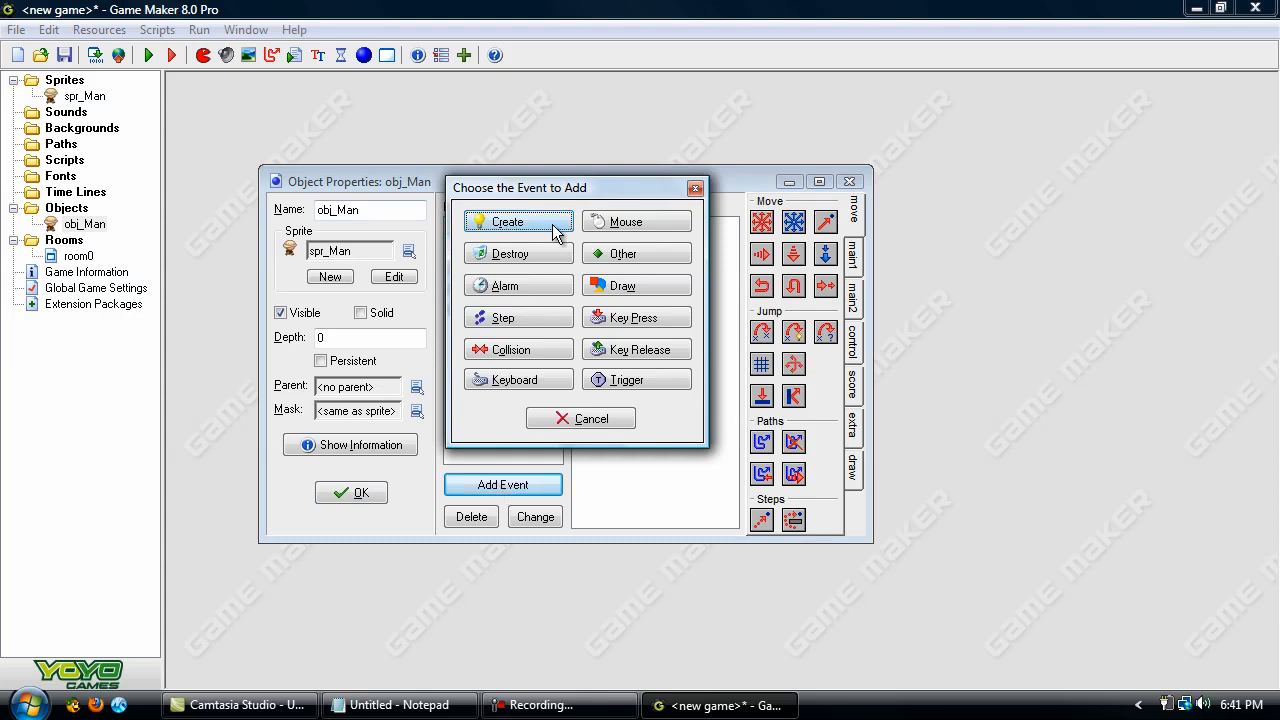
{"action": "left_click", "coordinate": [600, 420]}
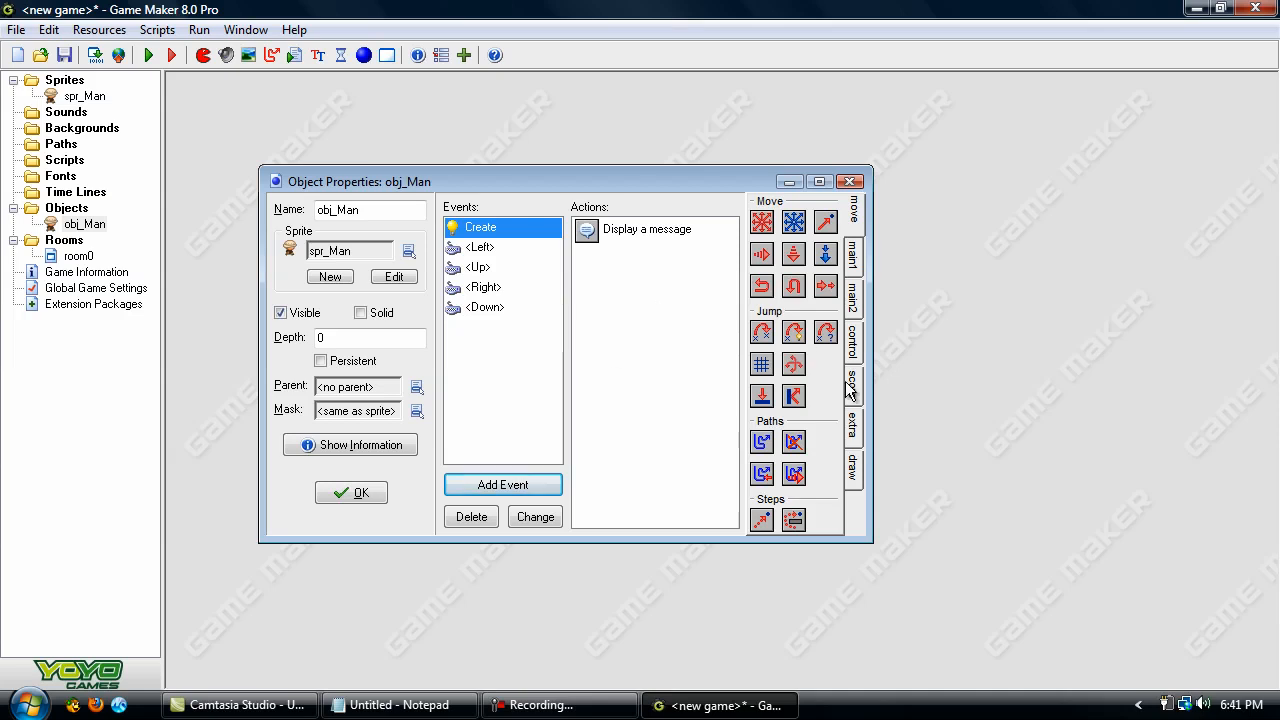
{"action": "left_click", "coordinate": [658, 271]}
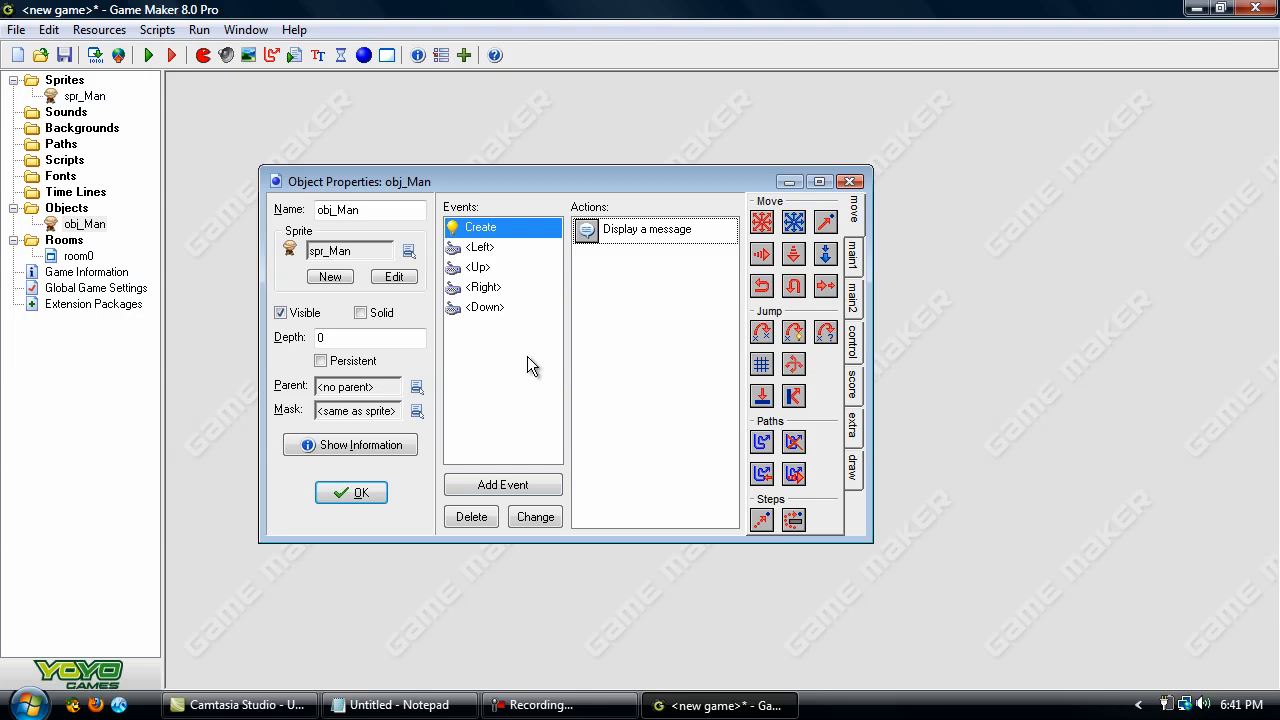
{"action": "left_click", "coordinate": [345, 491]}
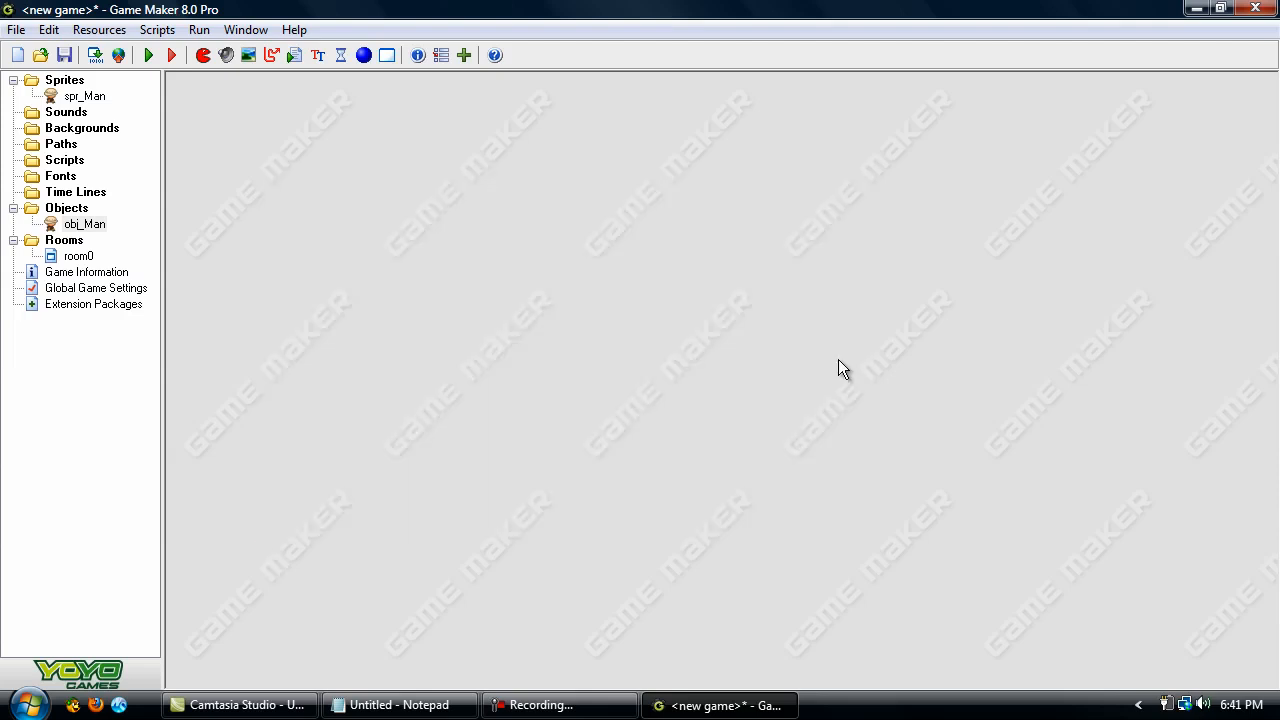